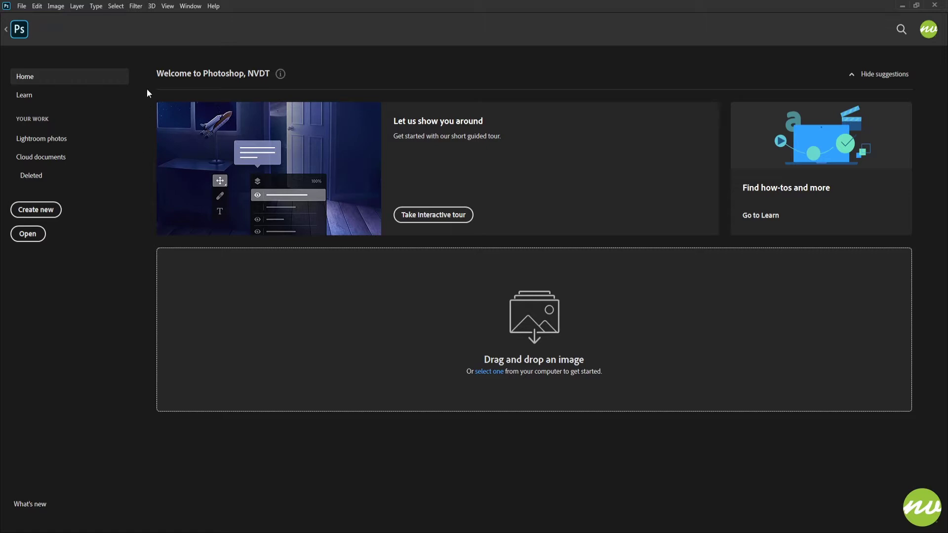
Step: Duplicate the Background layer of the moon photo and rename the copy "Moon (For Black)"
left_click(20, 30)
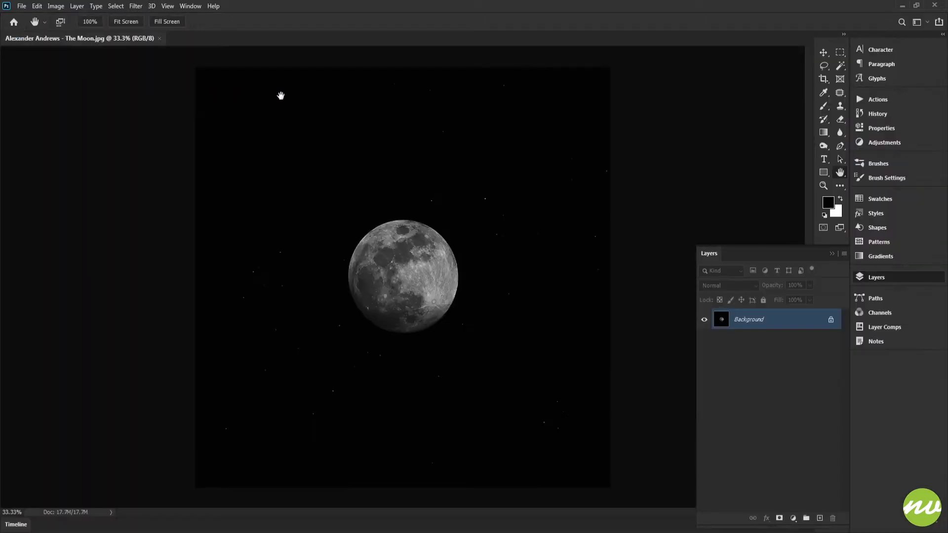
left_click(130, 22)
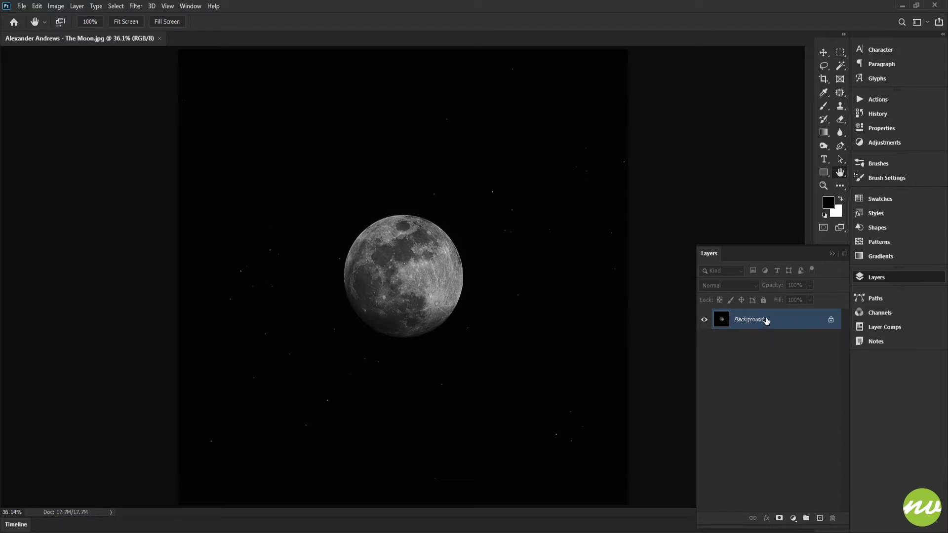
left_click_drag(767, 321, 821, 518)
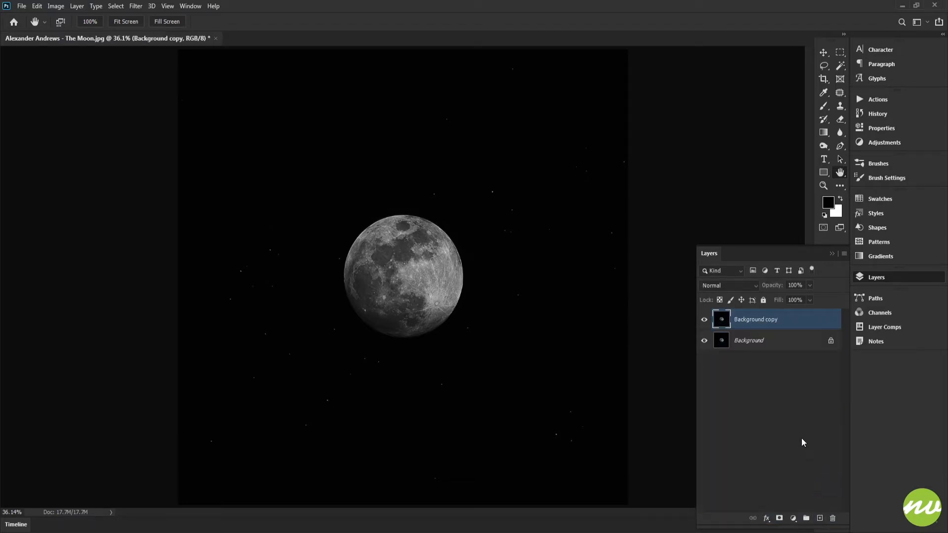
double_click(754, 323)
type("Moon (For Black)")
key("Return")
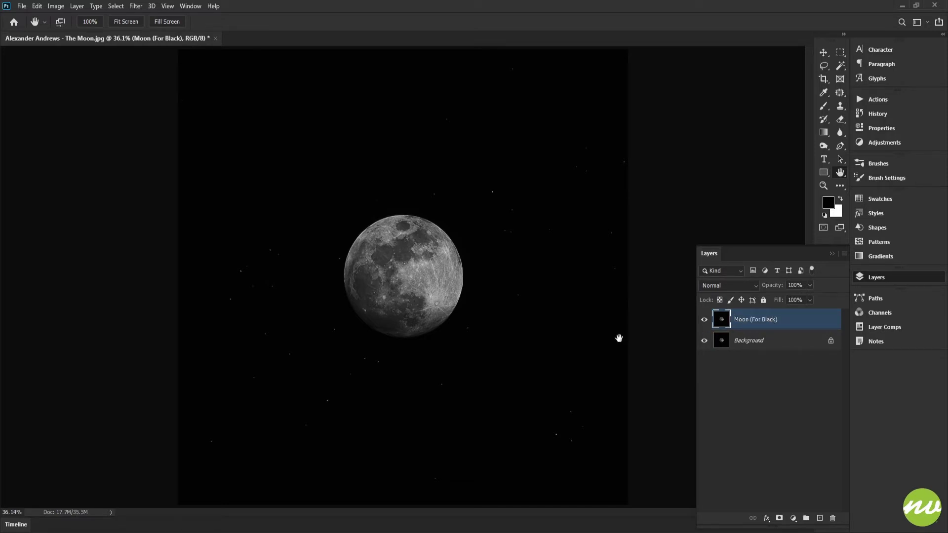
Step: Duplicate the Moon (For Black) layer and rename the copy "Moon (For White)"
key("ctrl+j")
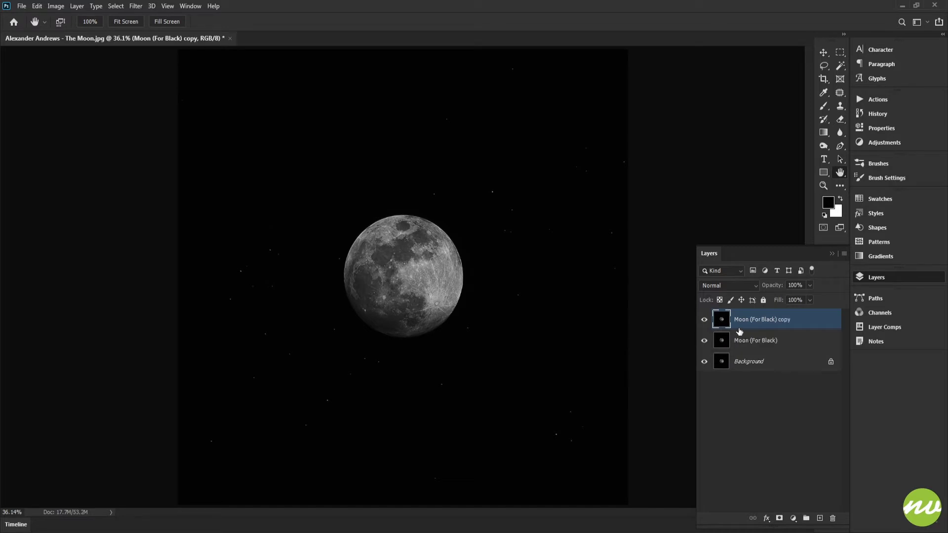
double_click(765, 319)
left_click_drag(761, 319, 836, 318)
type("White)")
key("Return")
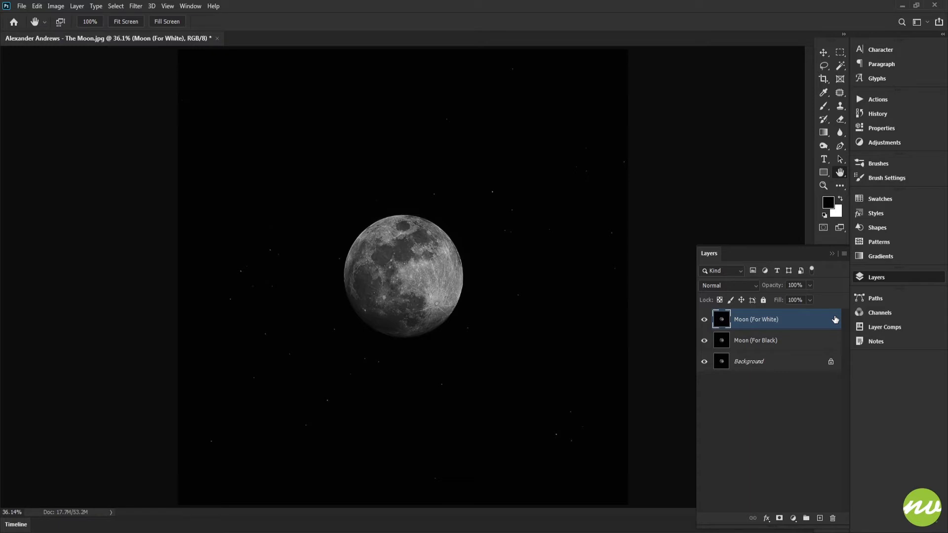
Step: Hide the Moon (For White) layer, select Moon (For Black), and set up a 275 px brush
left_click(705, 320)
left_click(744, 341)
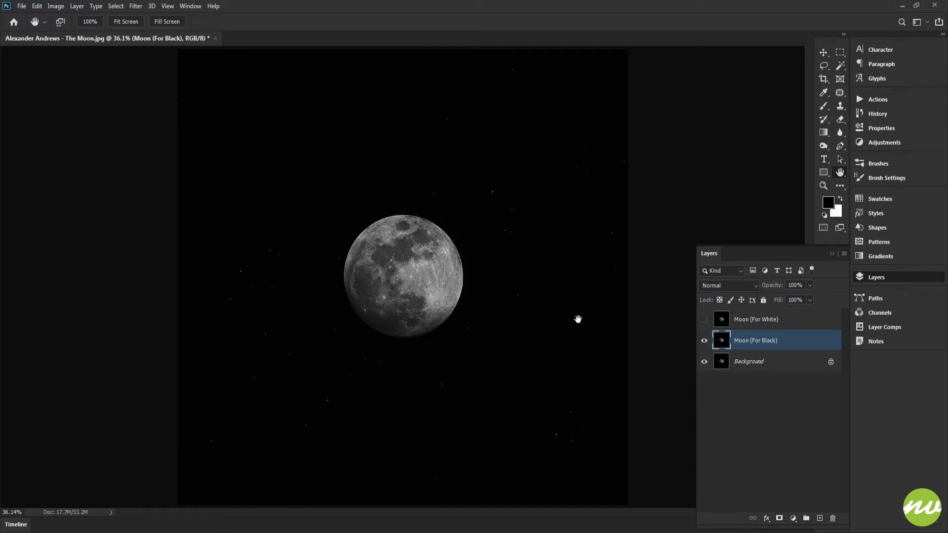
key("b")
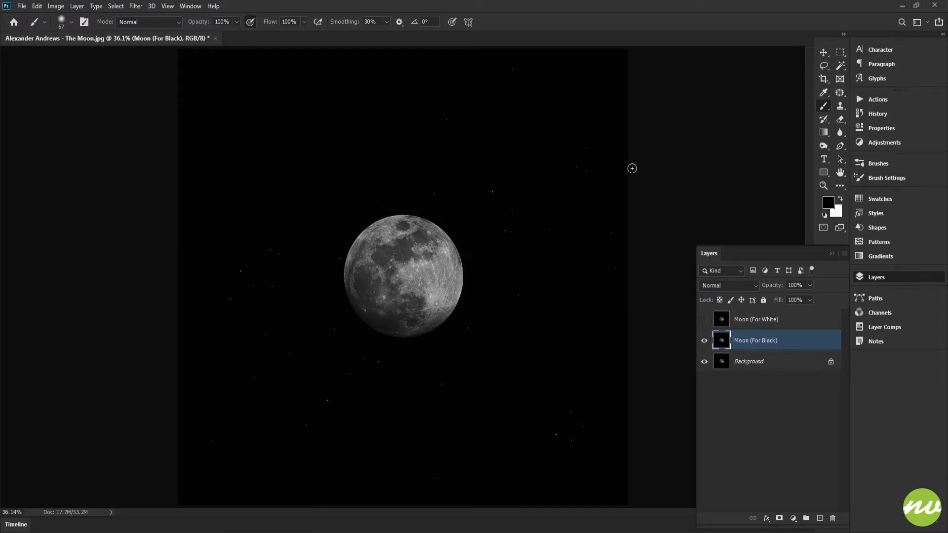
right_click(621, 165)
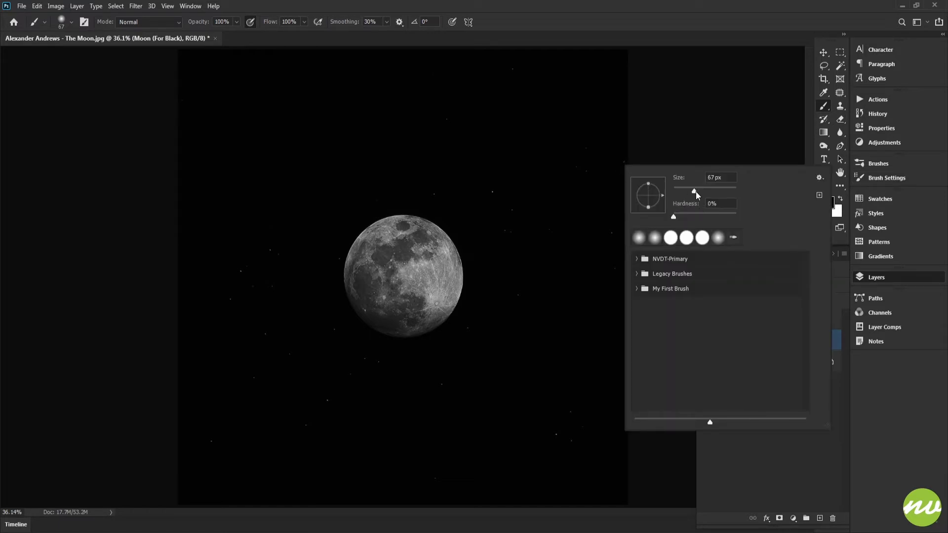
left_click_drag(722, 192, 723, 191)
key("ctrl+1")
mouse_move(428, 267)
left_mouse_down()
mouse_move(443, 224)
mouse_move(423, 241)
left_mouse_up()
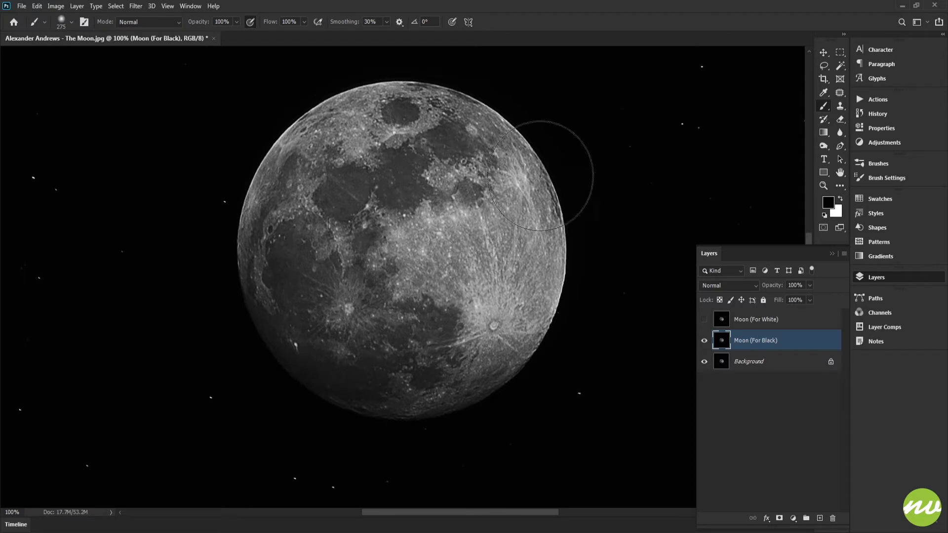
Step: Set the brush hardness to 90% and its size to 480 px
right_click(632, 132)
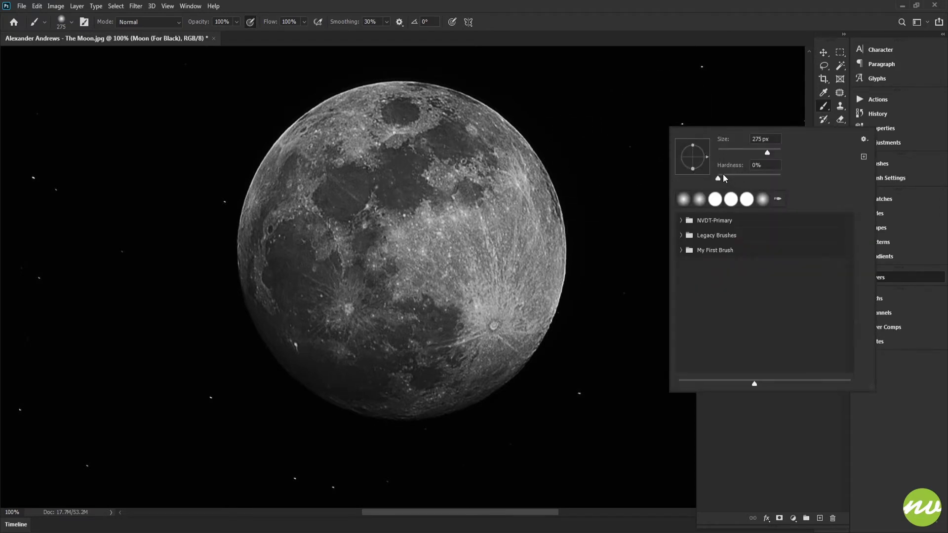
left_click_drag(723, 176, 770, 180)
left_click_drag(774, 154, 774, 154)
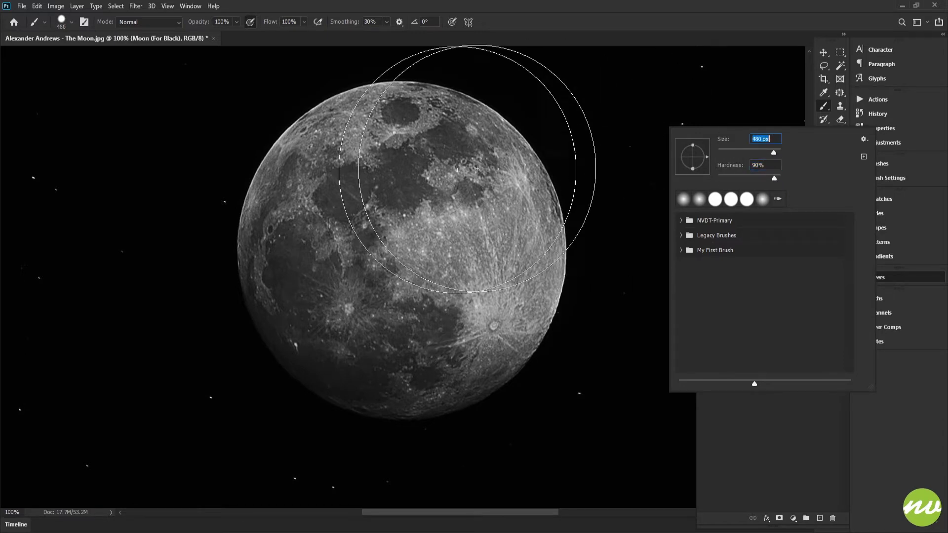
Step: Enlarge the brush to 664 px so its outline matches the moon's full disc
type("]")
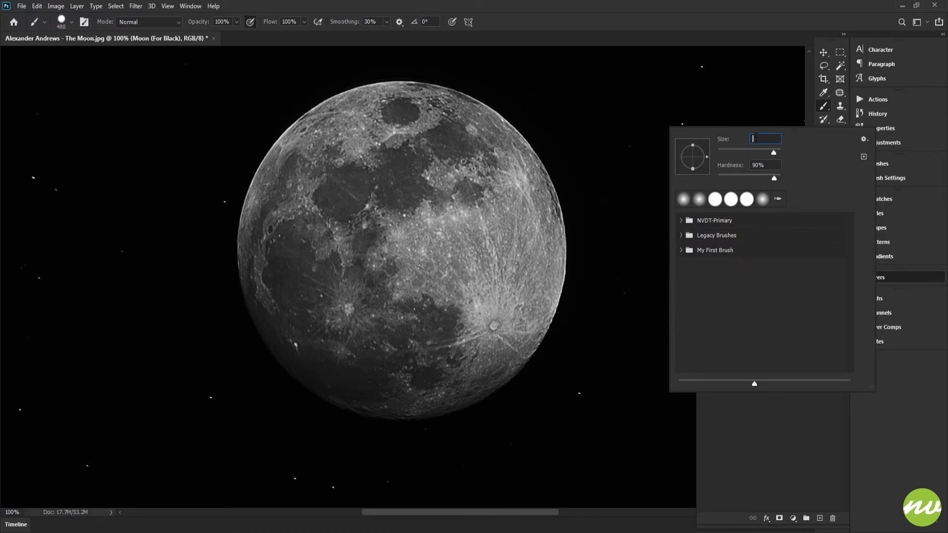
key("Return")
key("Return")
key("Up")
key("Up")
key("Up")
key("Up")
key("Up")
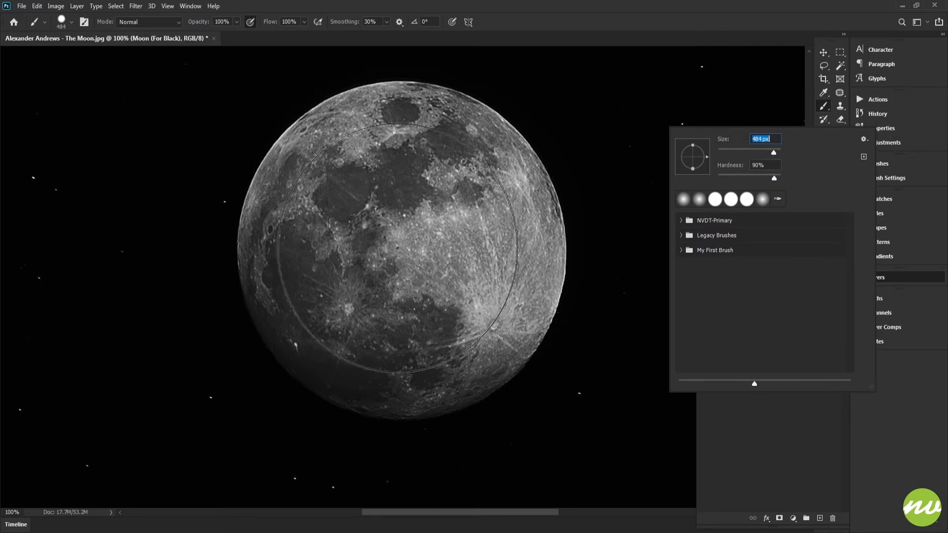
key("Up")
key("Up")
key("Up")
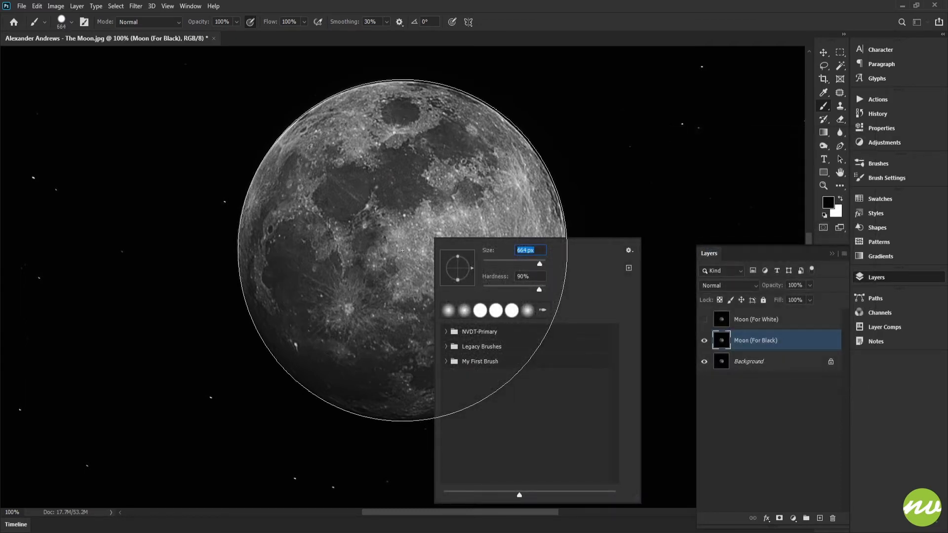
key("Return")
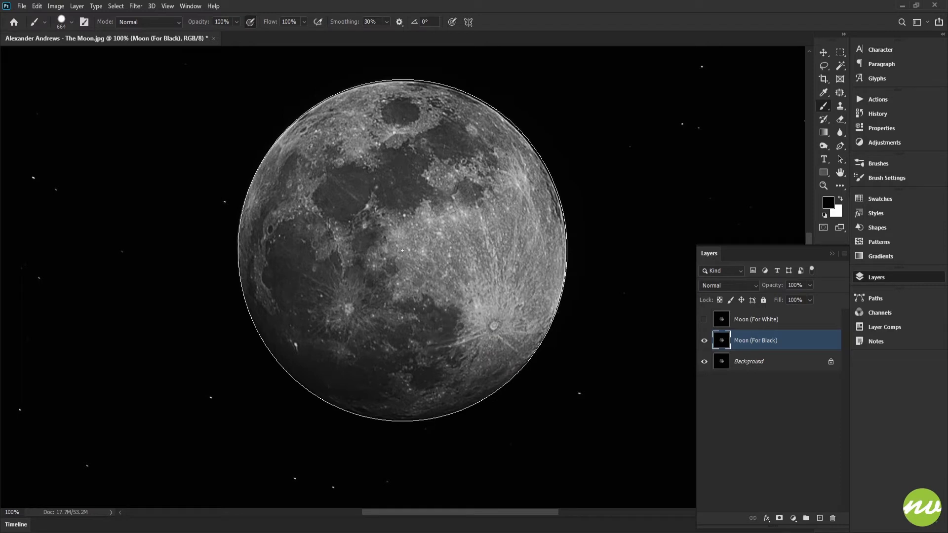
Step: Mask the moon's disc with one Quick Mask brush dab, convert the mask to a selection, and hide the Background layer
key("q")
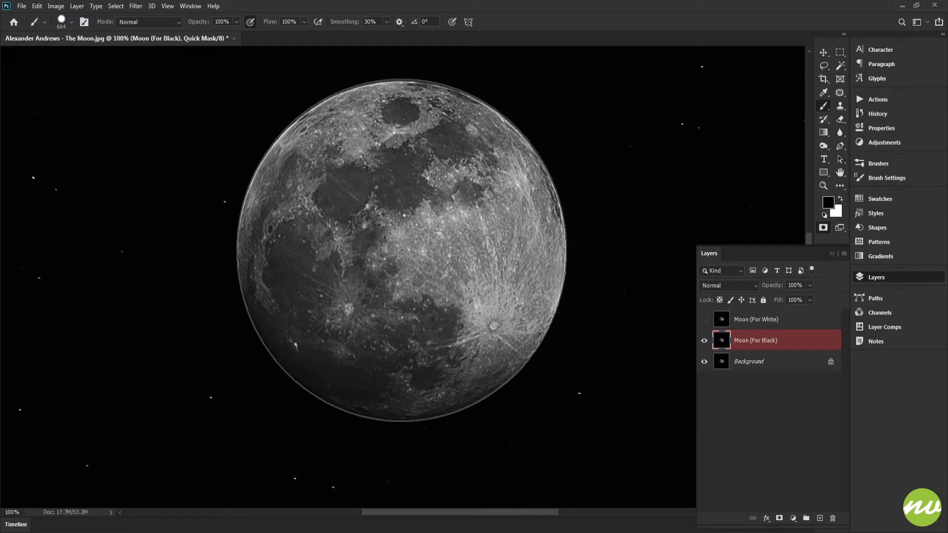
left_click(401, 251)
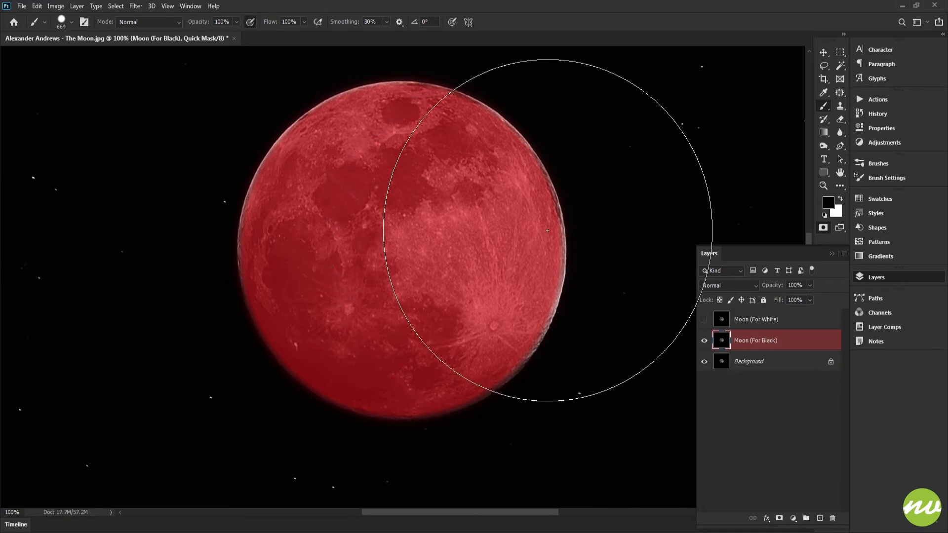
key("h")
left_click(128, 22)
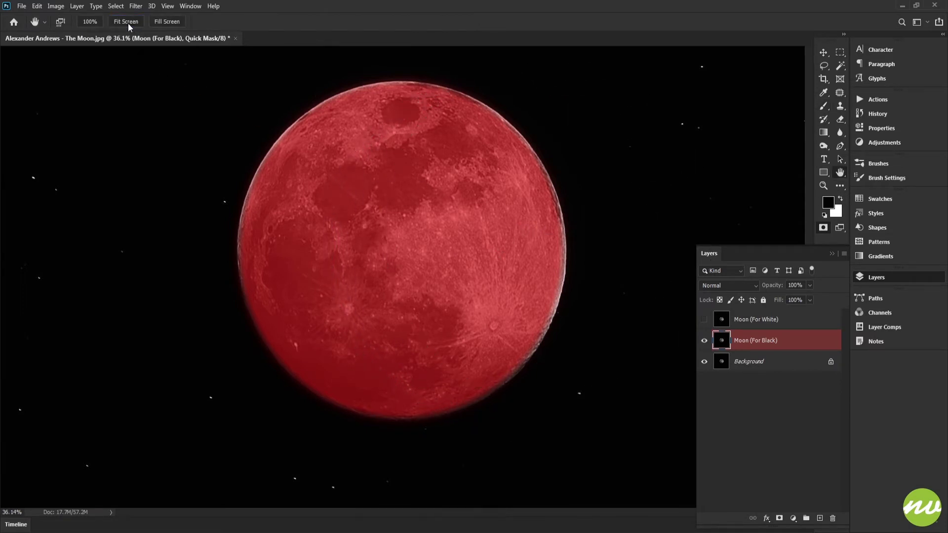
key("q")
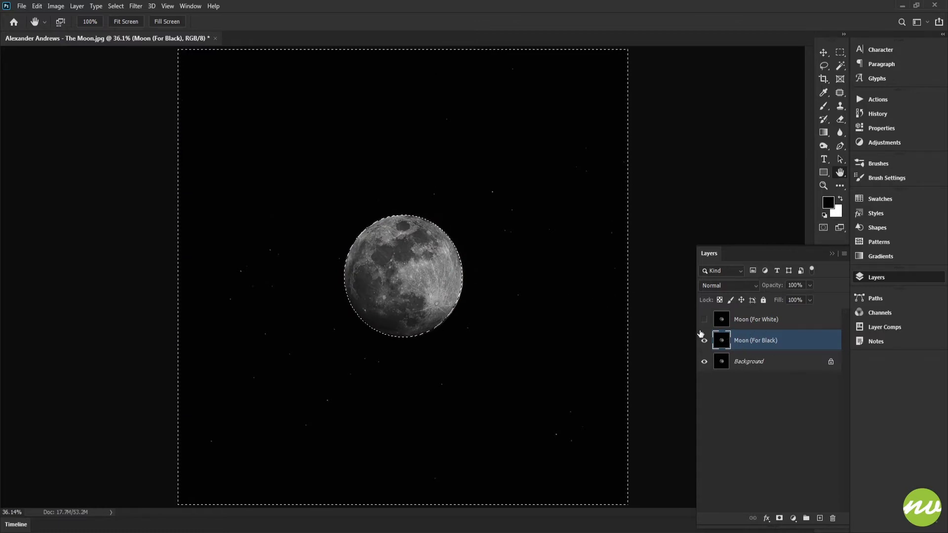
key("ctrl+space")
key("ctrl+shift+i")
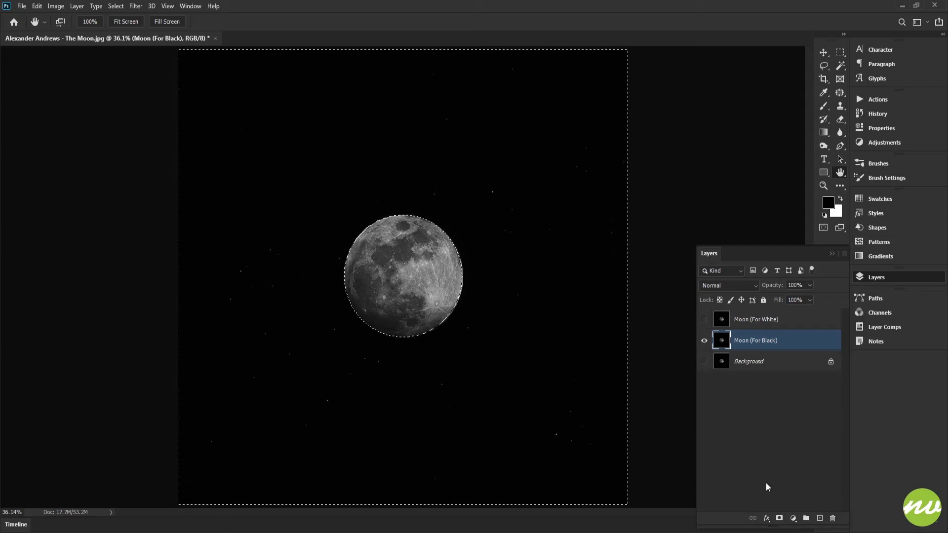
Step: Try adding a layer mask to Moon (For Black) from the uninverted selection, and undo it
left_click(779, 519)
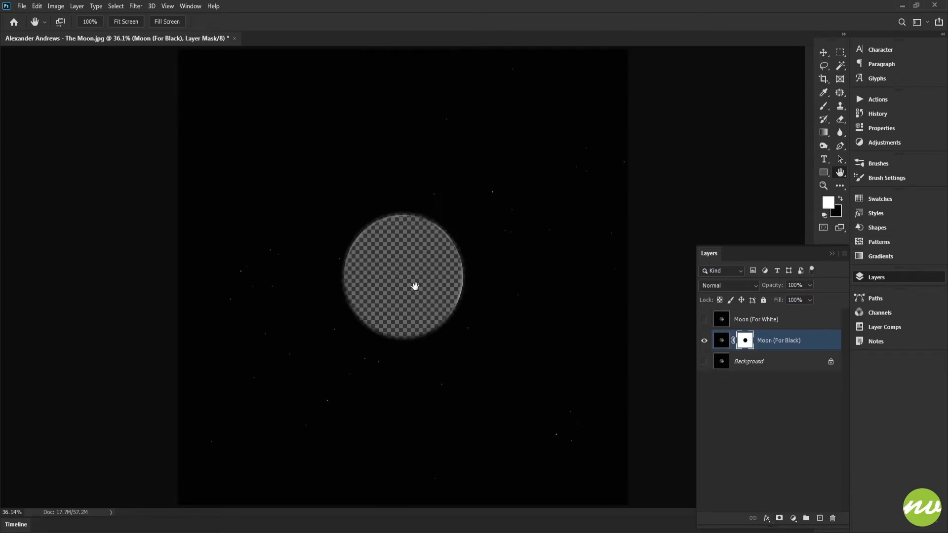
key("ctrl+z")
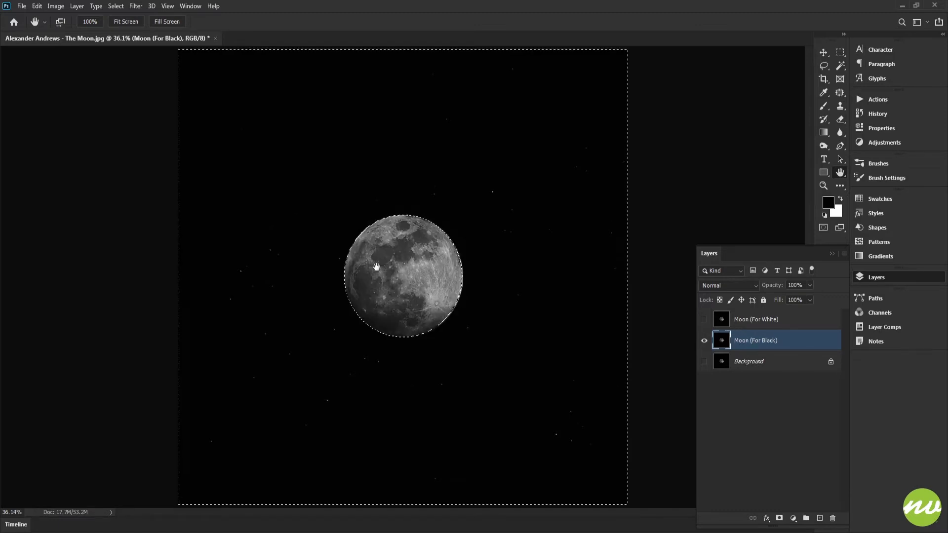
Step: Invert the selection and add a layer mask to Moon (For Black) that keeps only the moon
left_click(116, 7)
left_click(143, 46)
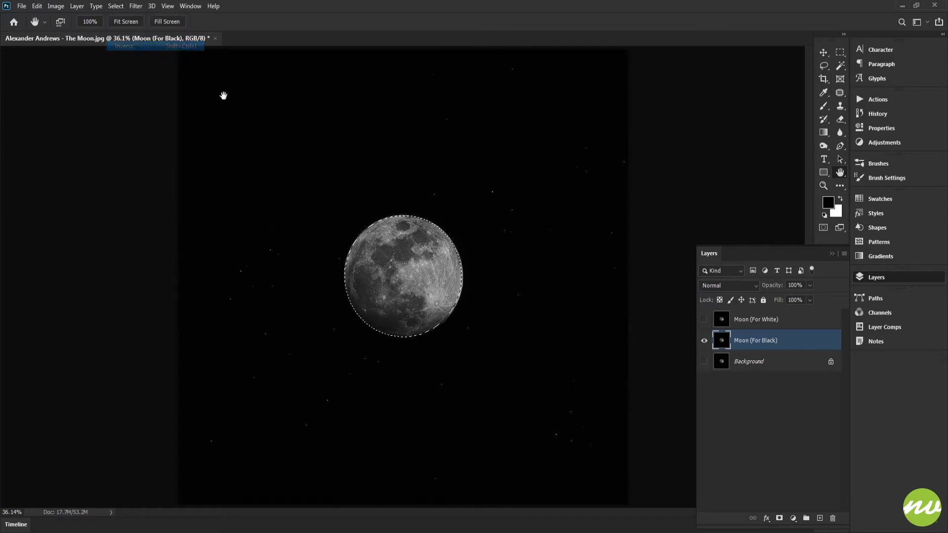
left_click(779, 518)
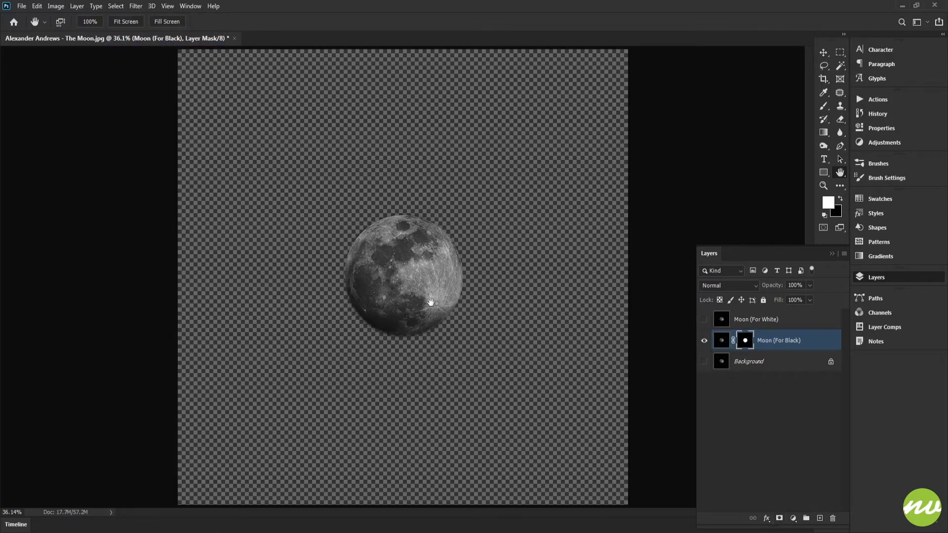
left_click(92, 21)
left_click_drag(416, 191, 428, 167)
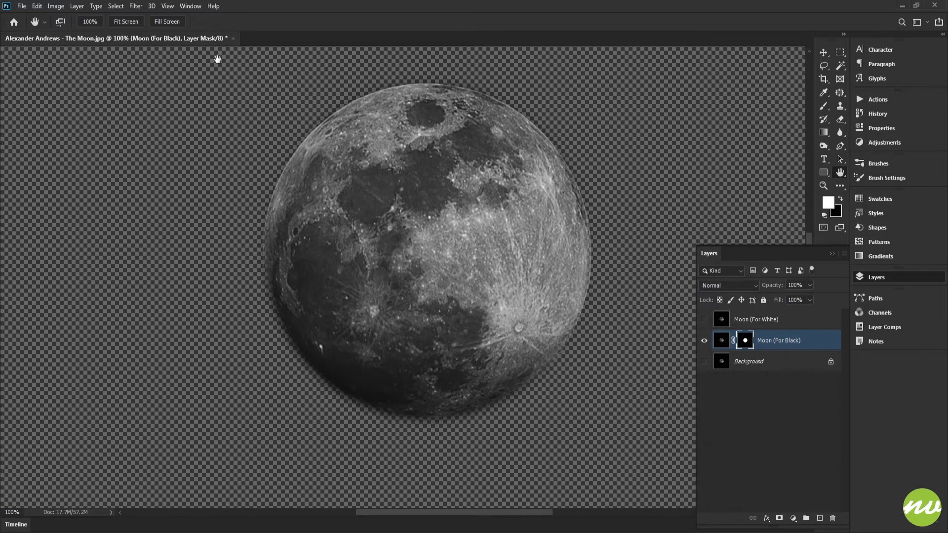
left_click(131, 22)
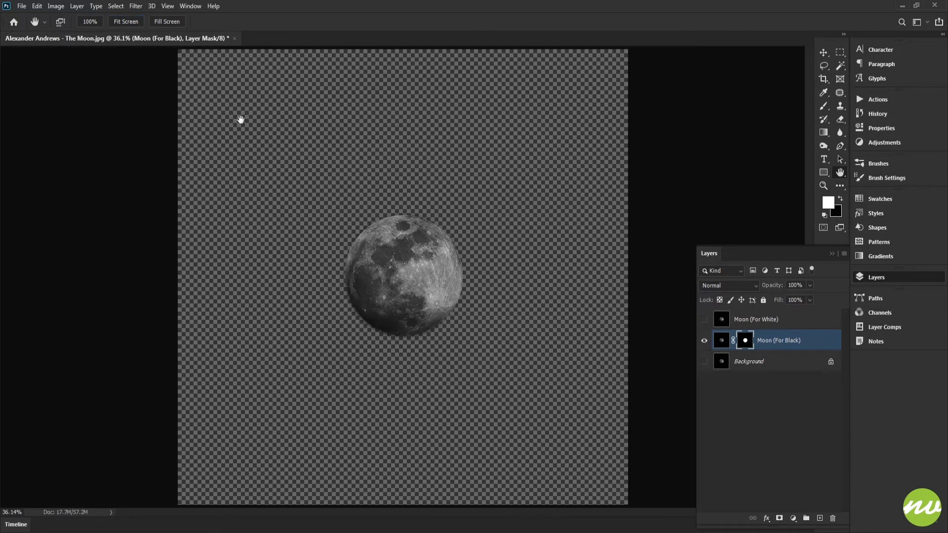
Step: Target the image of Moon (For Black) rather than its mask, and define a brush preset named "CustomBrush2 (Moon-Black)"
left_click(722, 342)
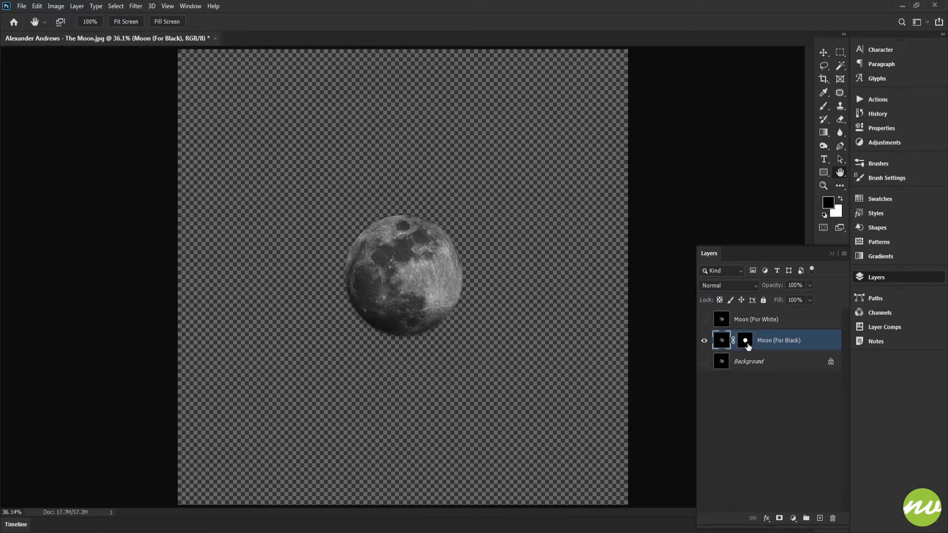
left_click(744, 343)
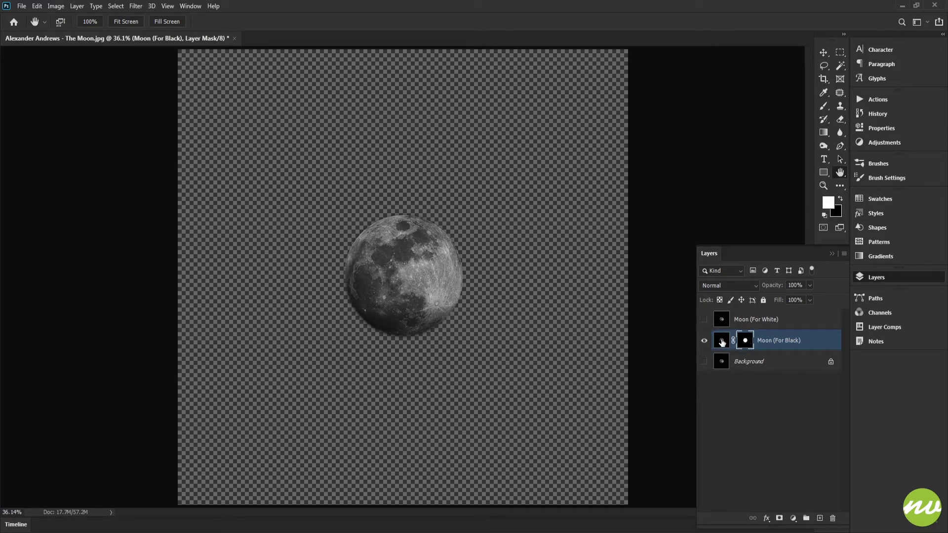
left_click(722, 343)
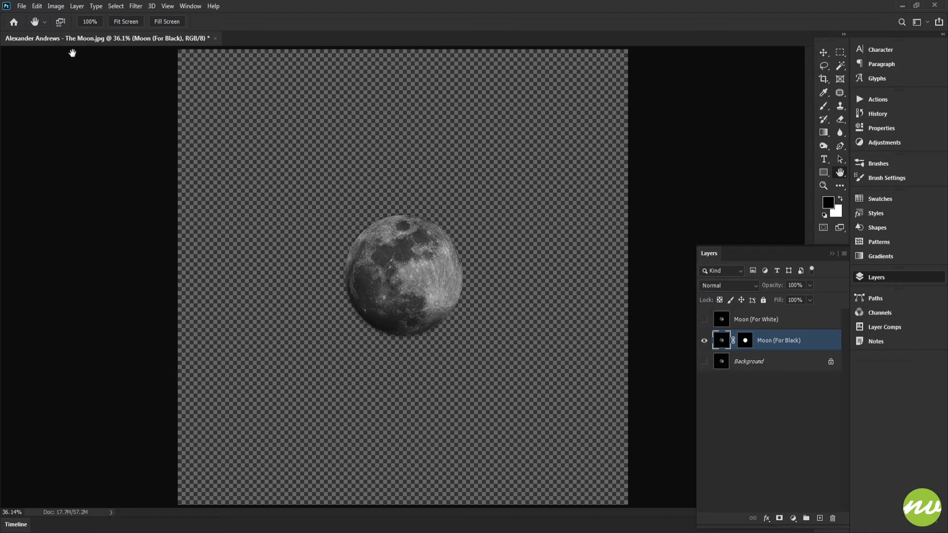
left_click(37, 7)
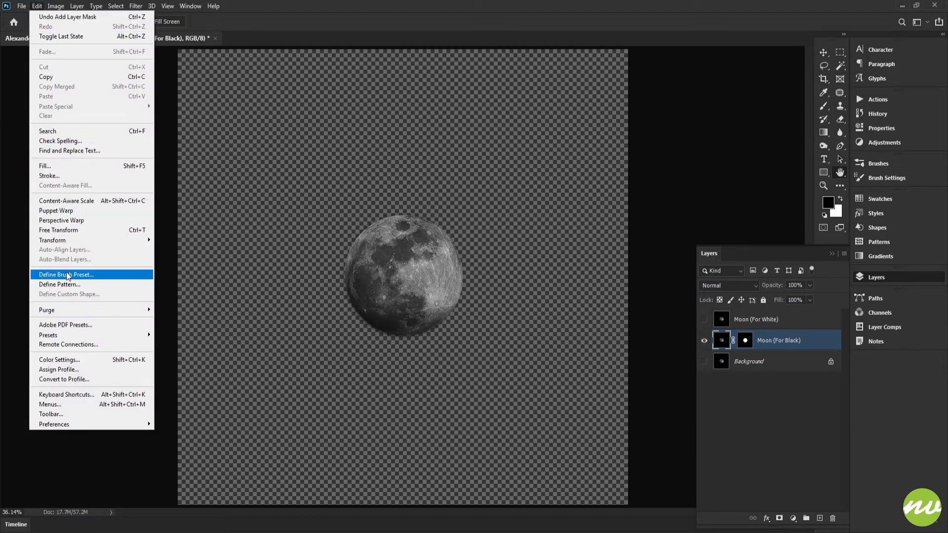
left_click(94, 276)
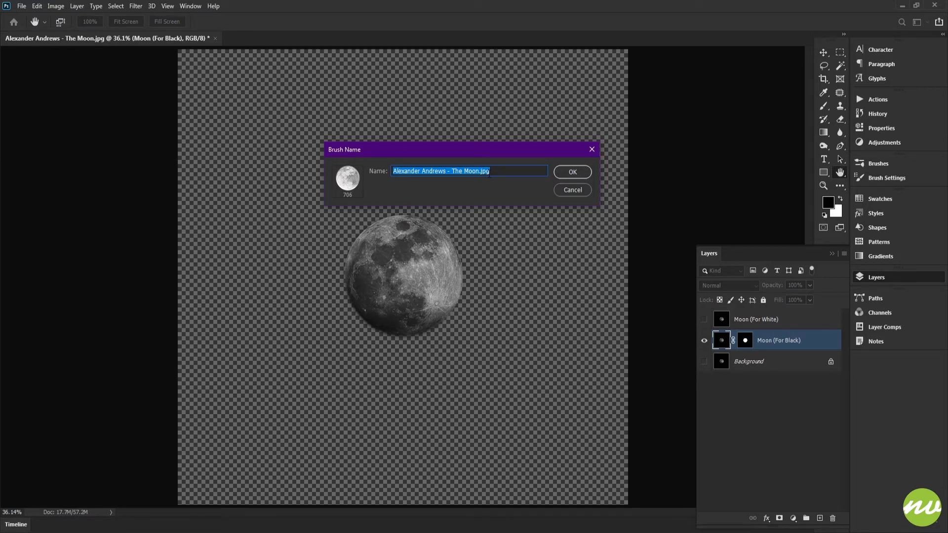
type("C")
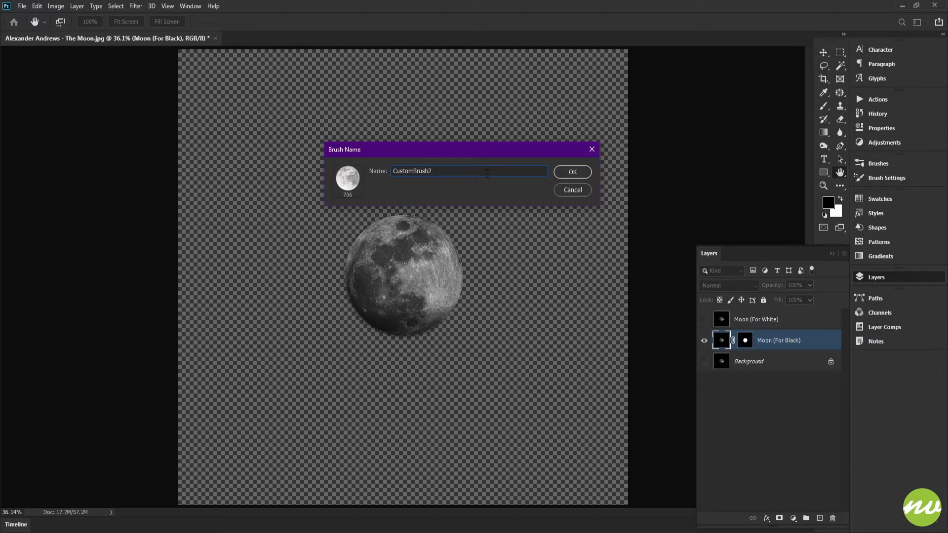
type("ustomBrush2 (Moon-Black")
Step: Copy the full brush name "CustomBrush2 (Moon-Black)" for reuse and confirm creating the brush preset
mouse_move(475, 169)
left_mouse_down()
mouse_move(418, 171)
mouse_move(357, 191)
left_mouse_up()
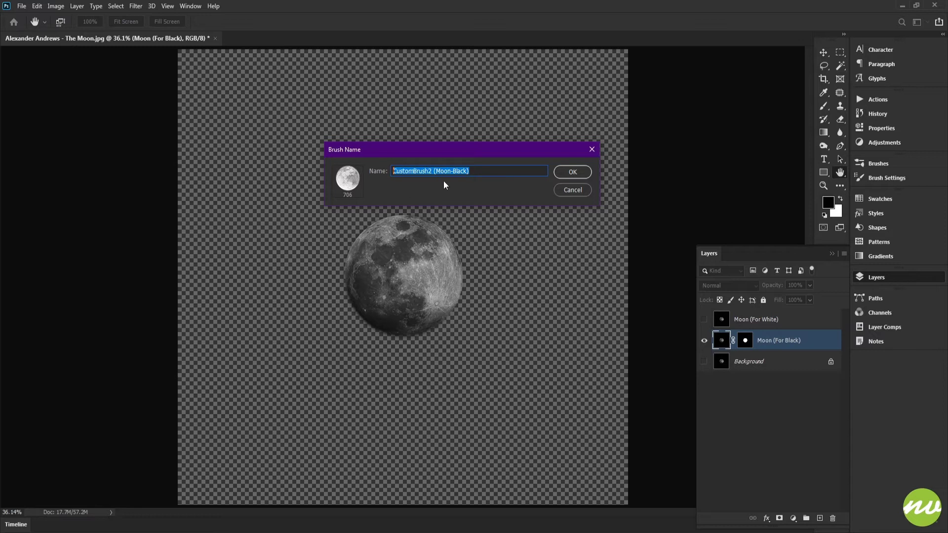
right_click(471, 177)
left_click(489, 202)
left_click(503, 176)
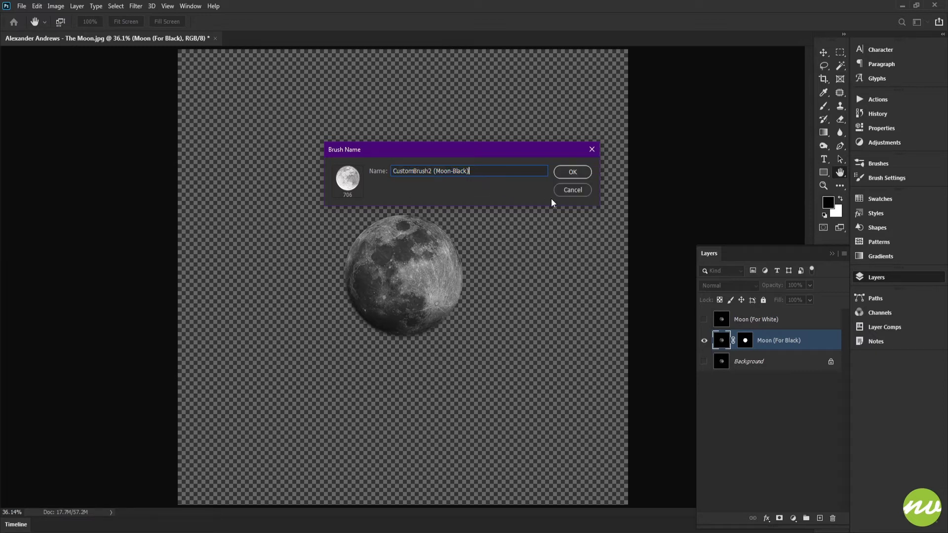
left_click(571, 173)
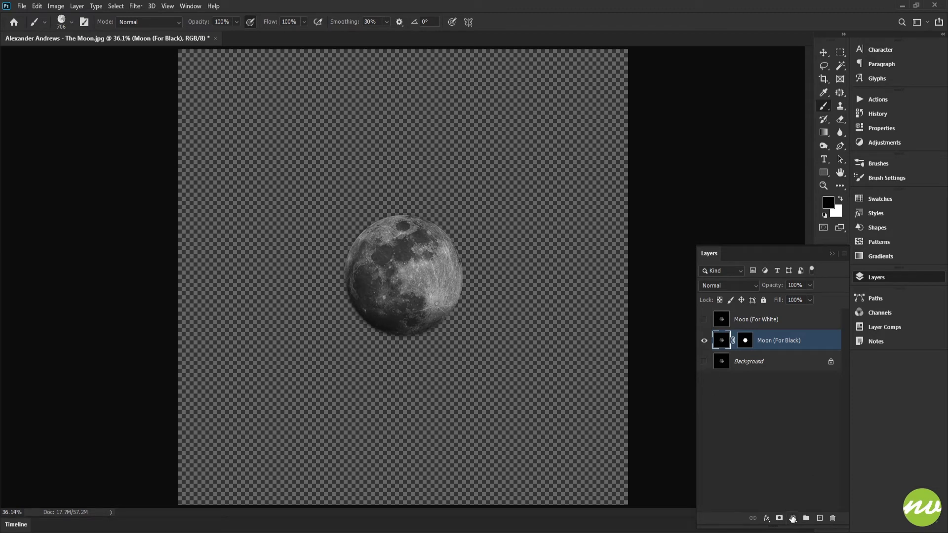
Step: Add a white Solid Color fill layer directly above Moon (For Black)
left_click(793, 518)
left_click(805, 340)
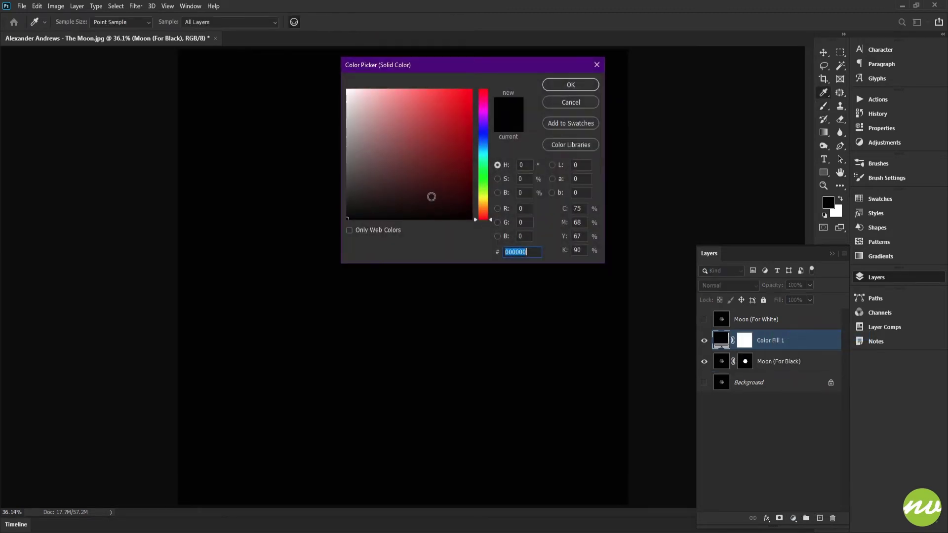
left_click_drag(432, 196, 347, 90)
left_click(562, 87)
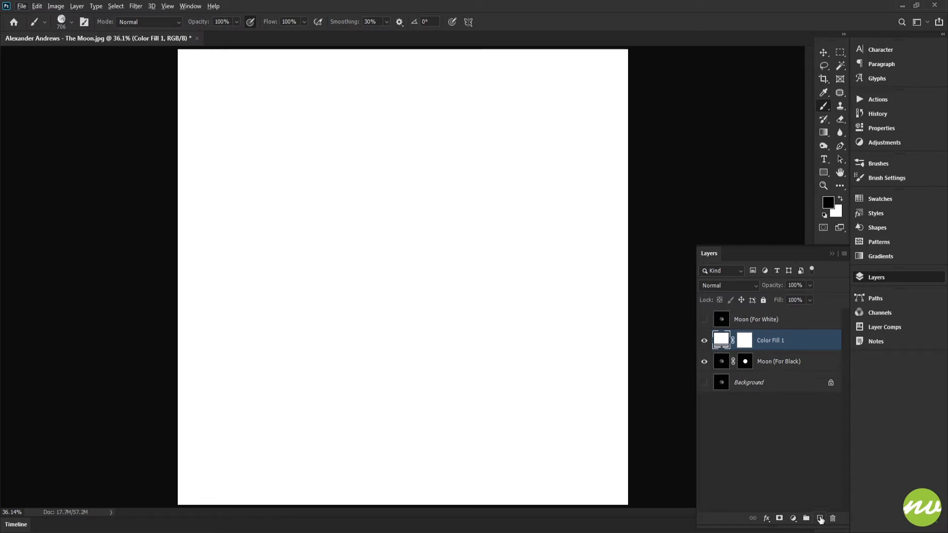
Step: Create a new layer above the white fill and stamp one full-size black moon near the canvas's upper middle, undoing a misplaced first stamp
left_click(820, 518)
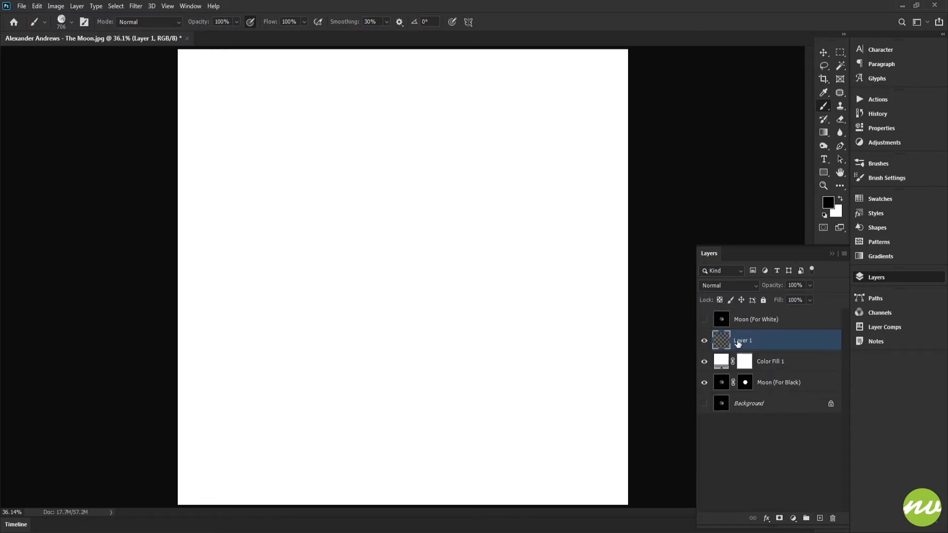
left_click(386, 188)
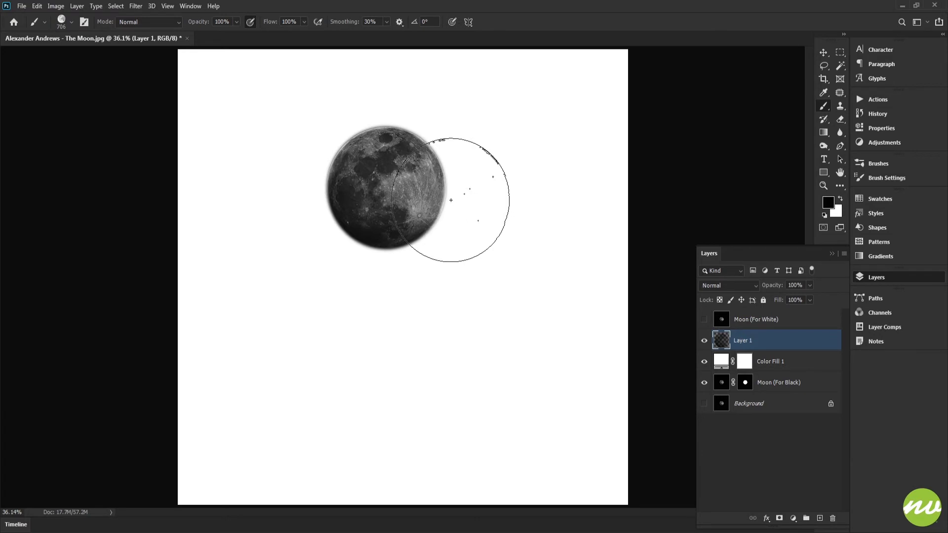
key("ctrl+z")
left_click(400, 149)
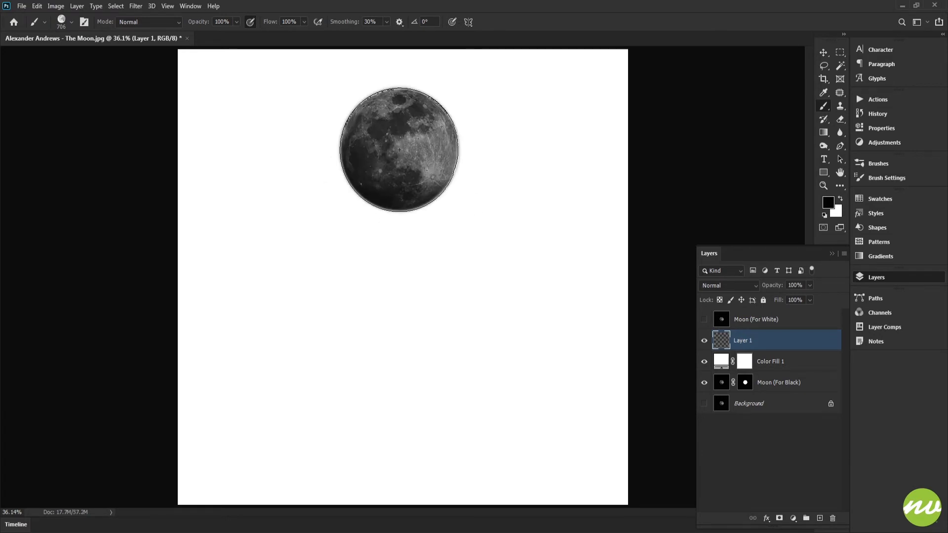
Step: Reduce the moon brush to 193 px and stamp three small moons down the right side of the large one
right_click(534, 142)
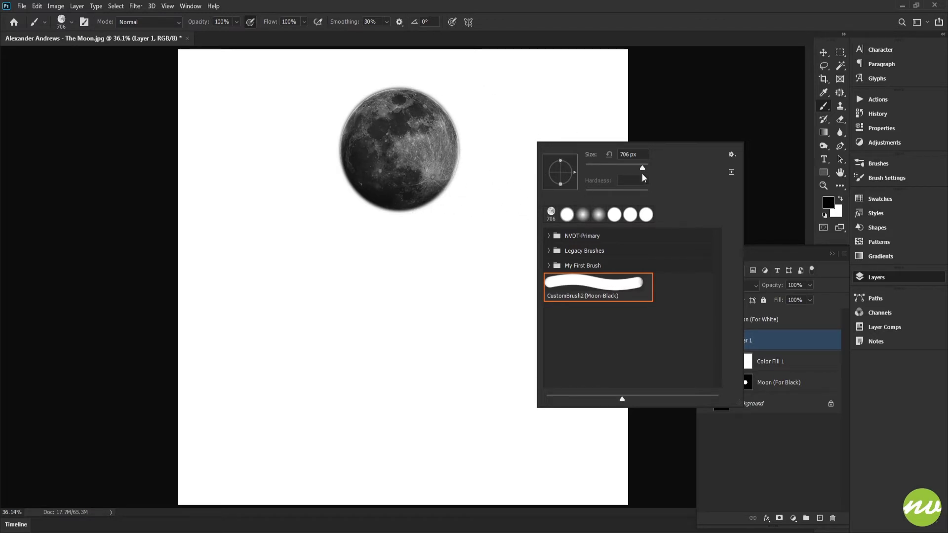
left_click_drag(636, 170, 633, 170)
left_click(468, 94)
left_click(493, 145)
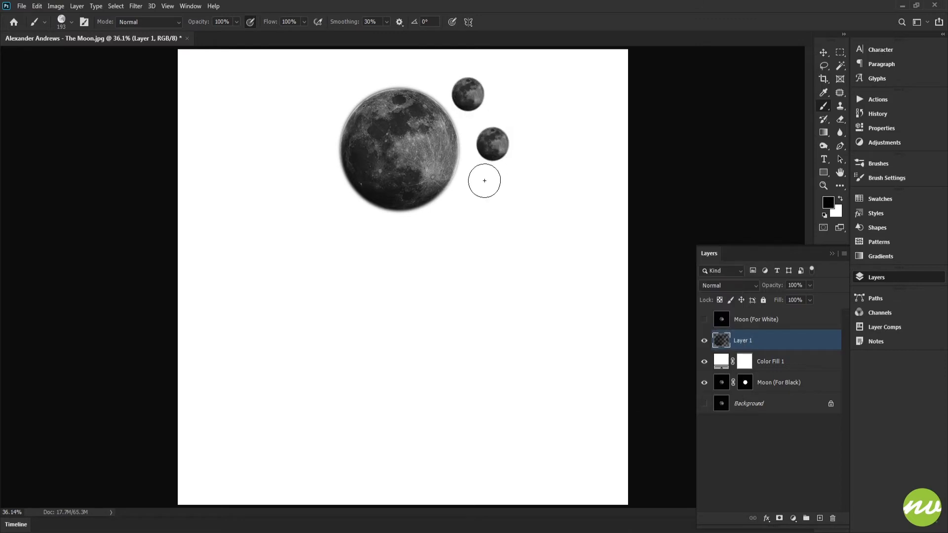
left_click(473, 205)
Step: Examine the detail and edges of the stamped moons at 100% zoom, and return to the whole-image view
key("h")
left_click(91, 22)
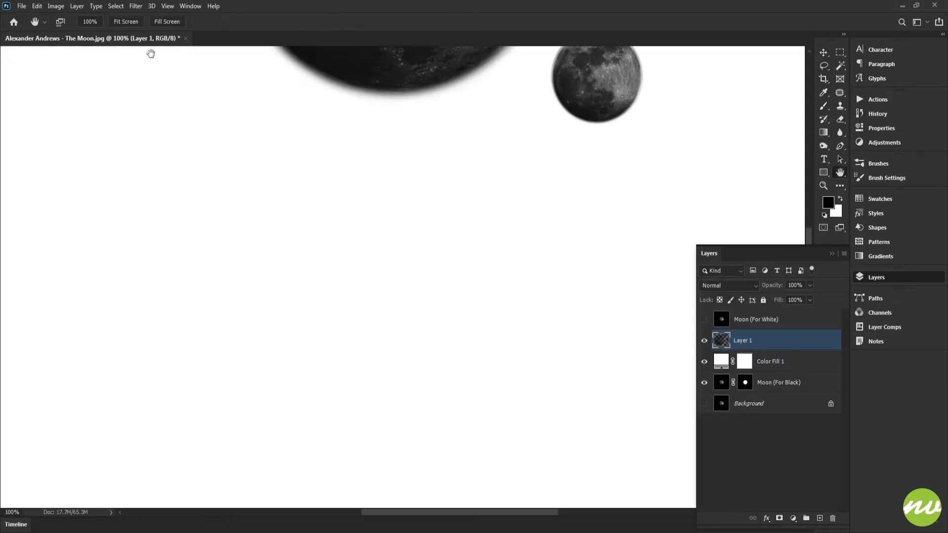
left_click_drag(400, 99, 332, 291)
mouse_move(423, 163)
left_mouse_down()
mouse_move(429, 264)
mouse_move(478, 304)
left_mouse_up()
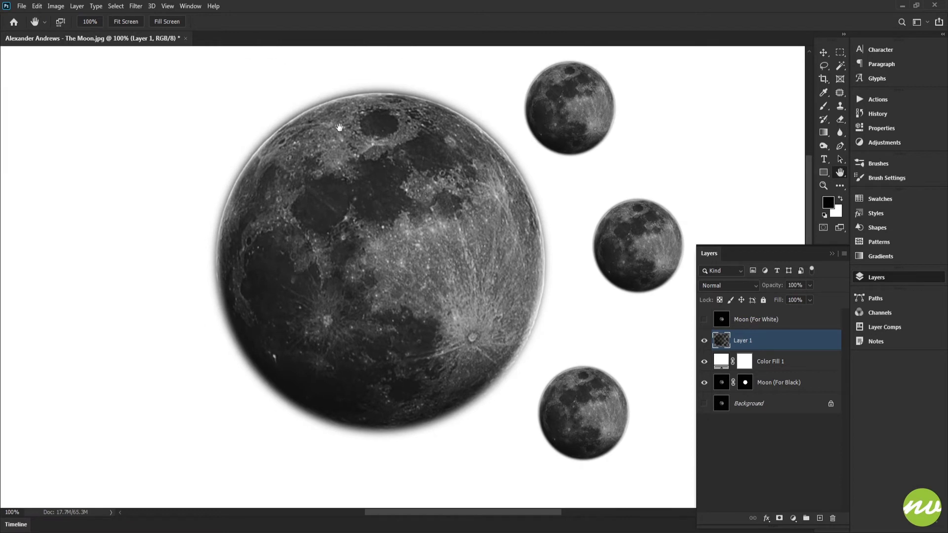
left_click_drag(382, 138, 370, 138)
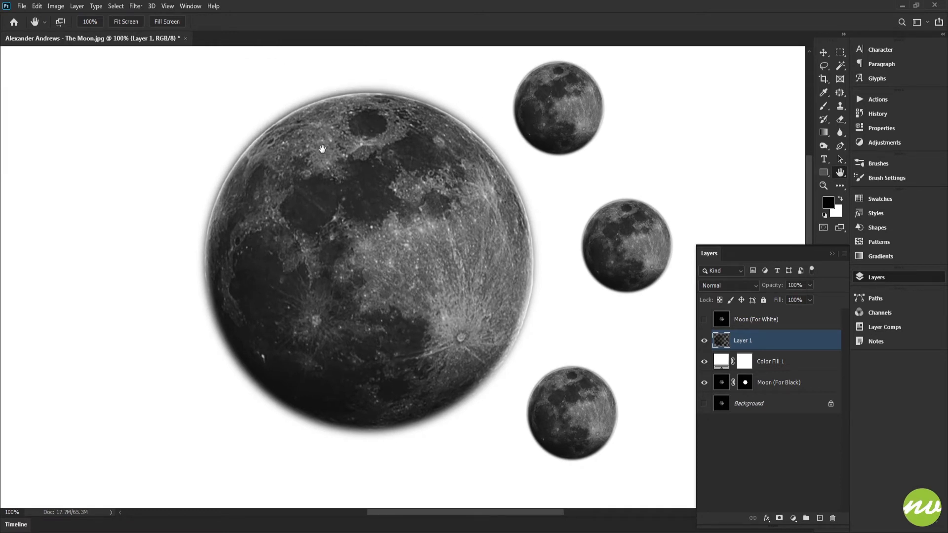
left_click_drag(346, 185, 343, 213)
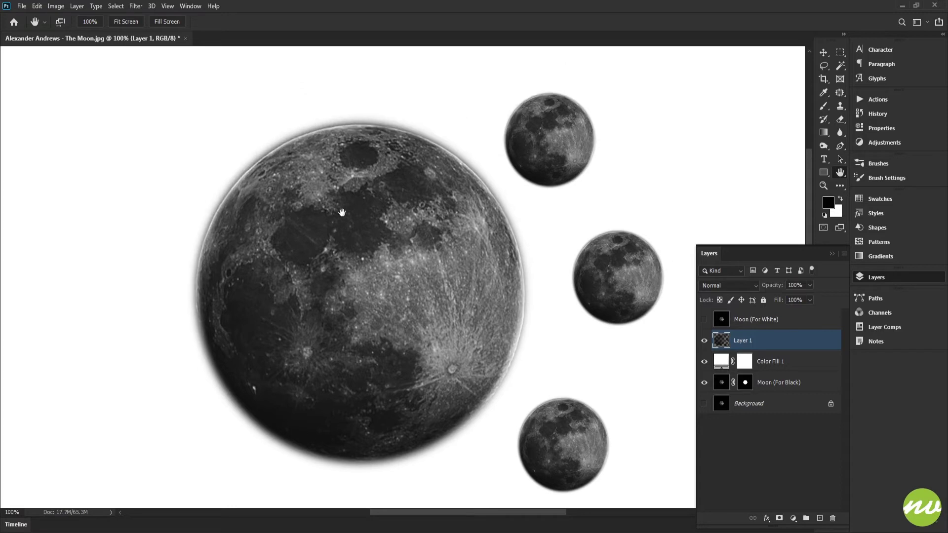
left_click(134, 23)
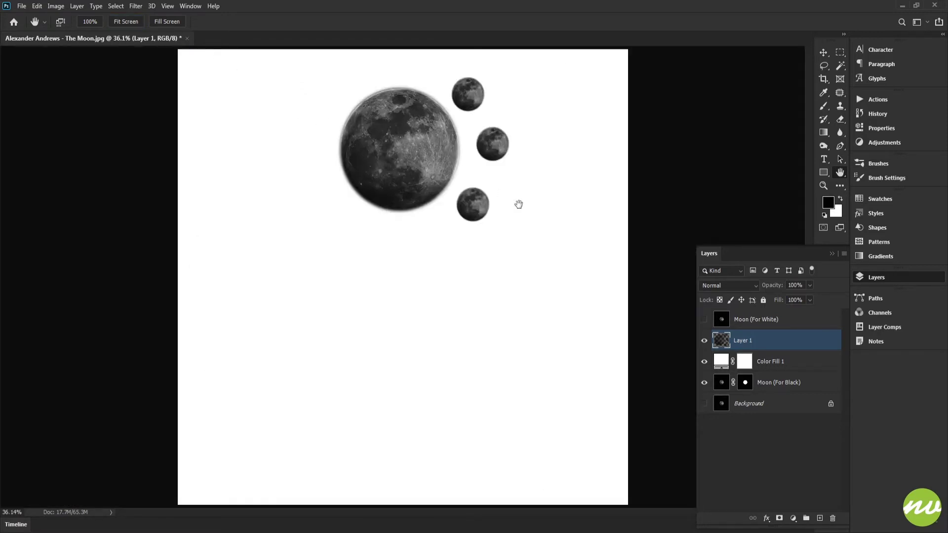
Step: Rename the layer holding the stamped moons, Layer 1, as "Moon"
double_click(738, 341)
type("Moon")
key("Return")
Step: Group the Moon, Color Fill 1 and Moon (For Black) layers into a new group named "Moon (Bkack)"
left_click(774, 383)
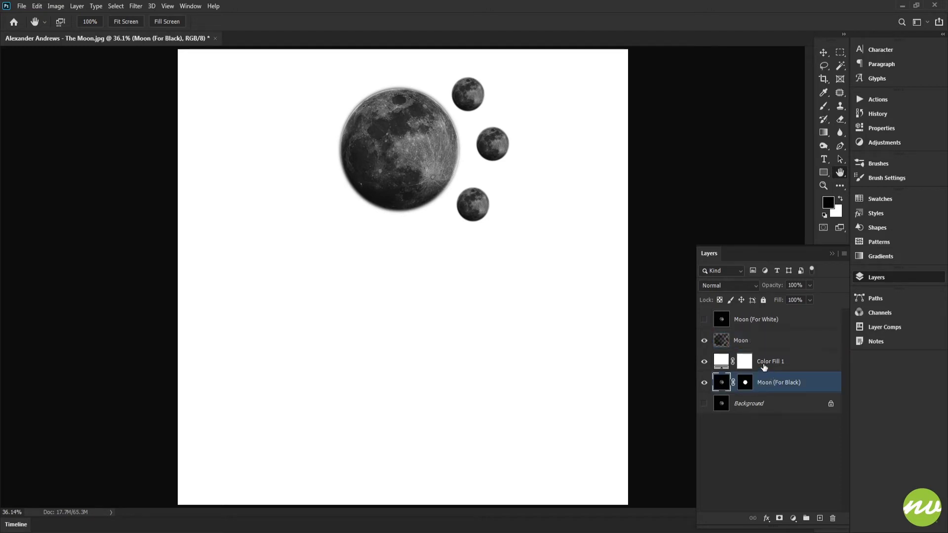
left_click(764, 366, "shift")
left_click(763, 347, "shift")
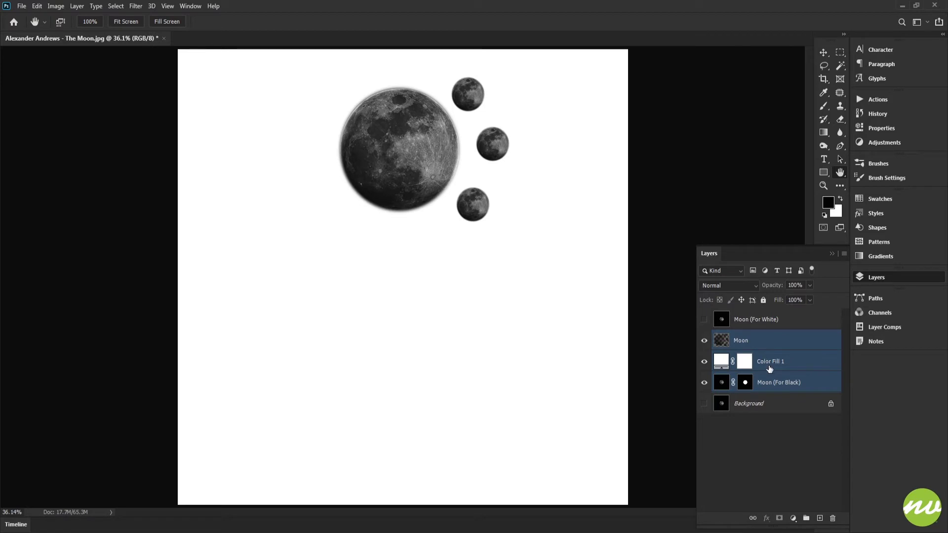
left_click(806, 518, "alt")
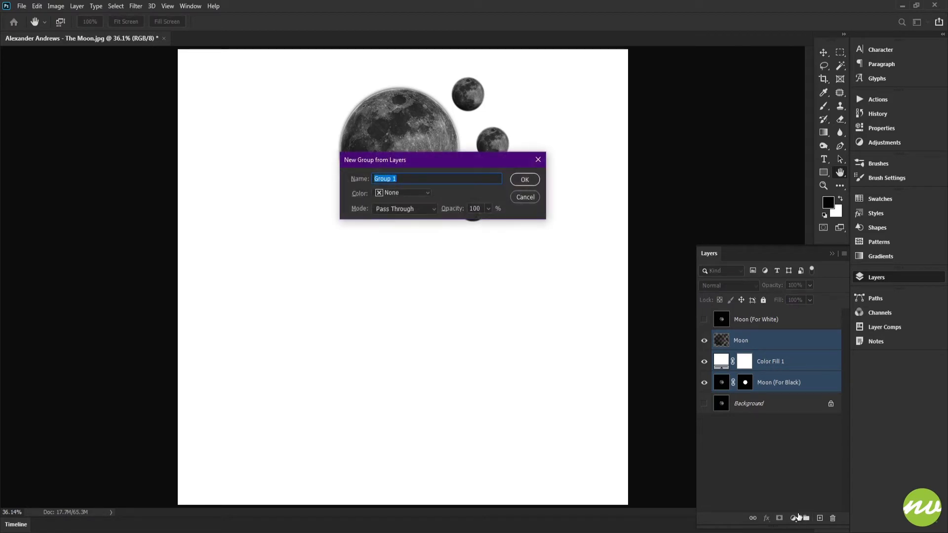
type("Moon (Bkack")
key("Return")
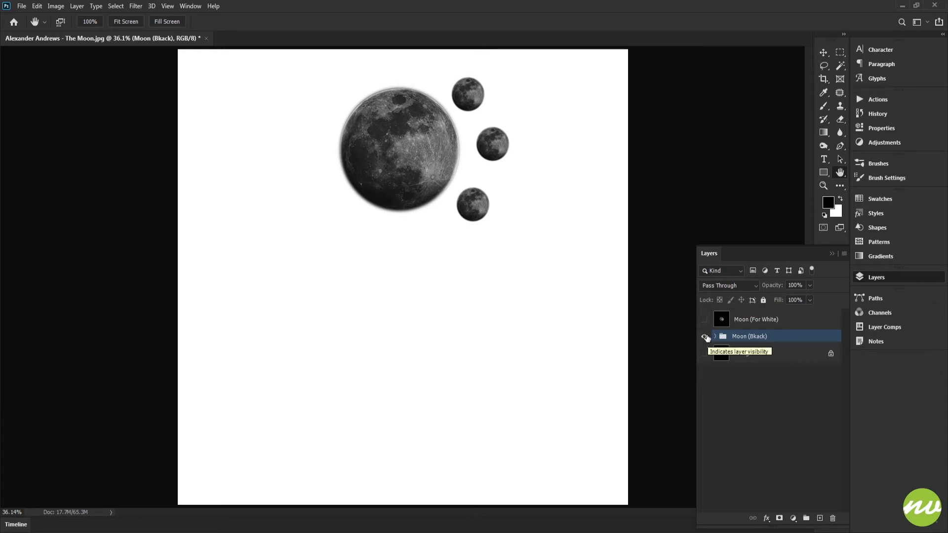
Step: Hide the Moon (Bkack) group, show Moon (For White), and place that layer in a new group named "Moon (White)"
left_click(704, 336)
left_click(705, 319)
left_click(761, 320)
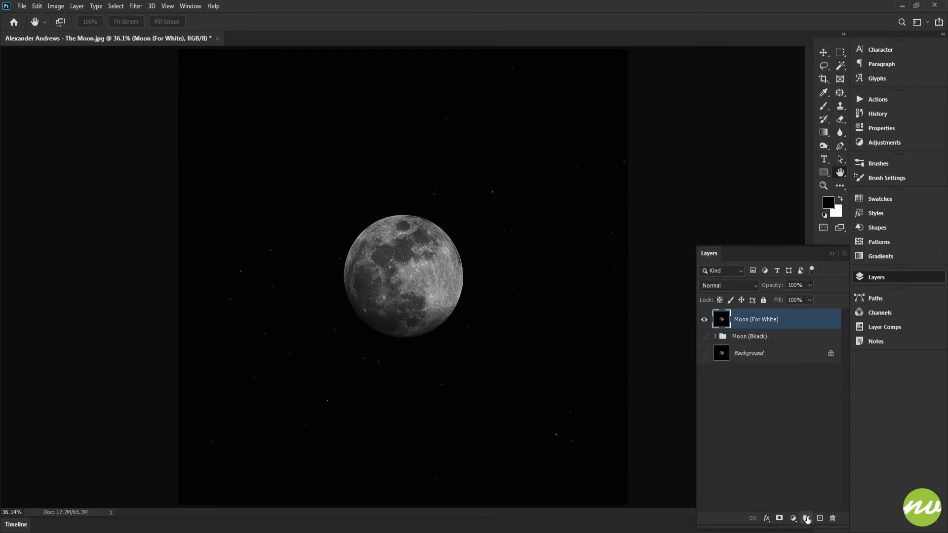
left_click(806, 518, "alt")
type("Moon (White)")
key("Return")
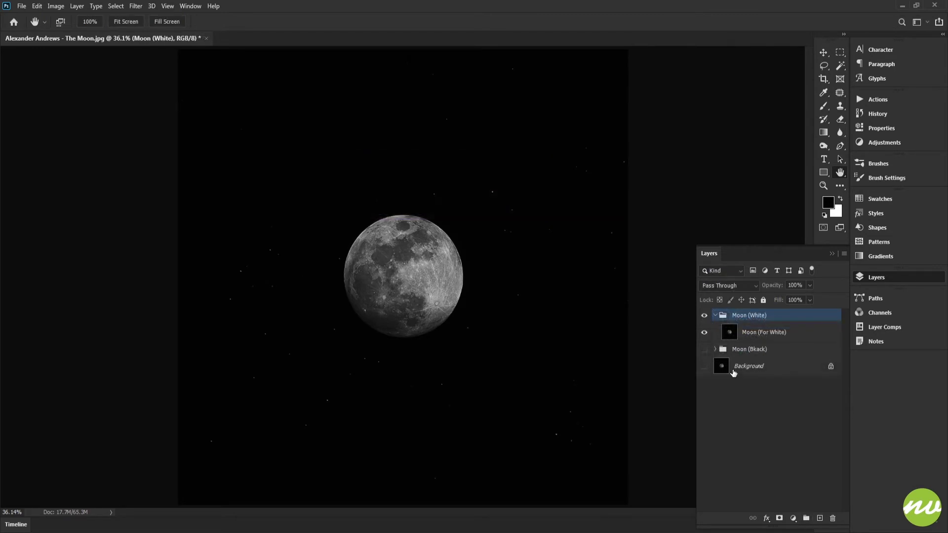
left_click(715, 315)
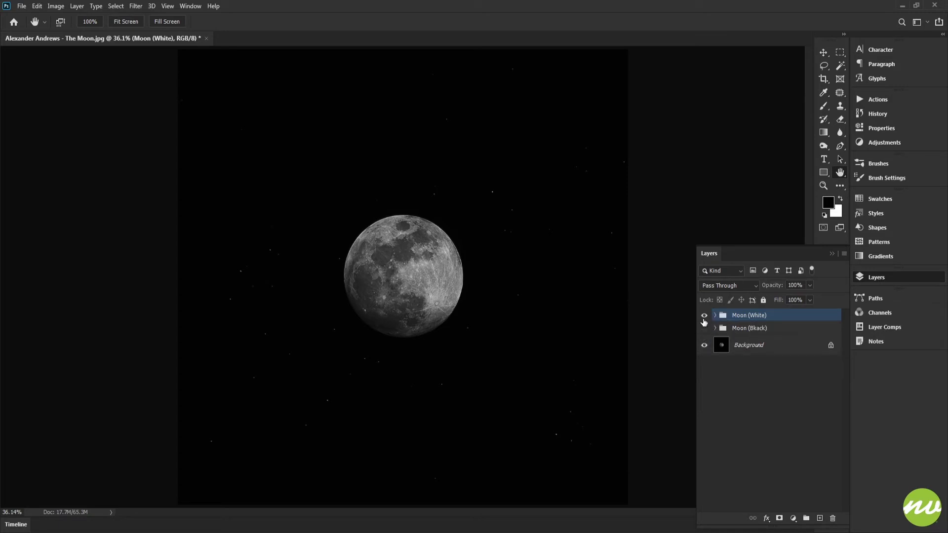
Step: Target the Moon (For White) layer inside its group and enter Quick Mask mode at 100% zoom
left_click(715, 315)
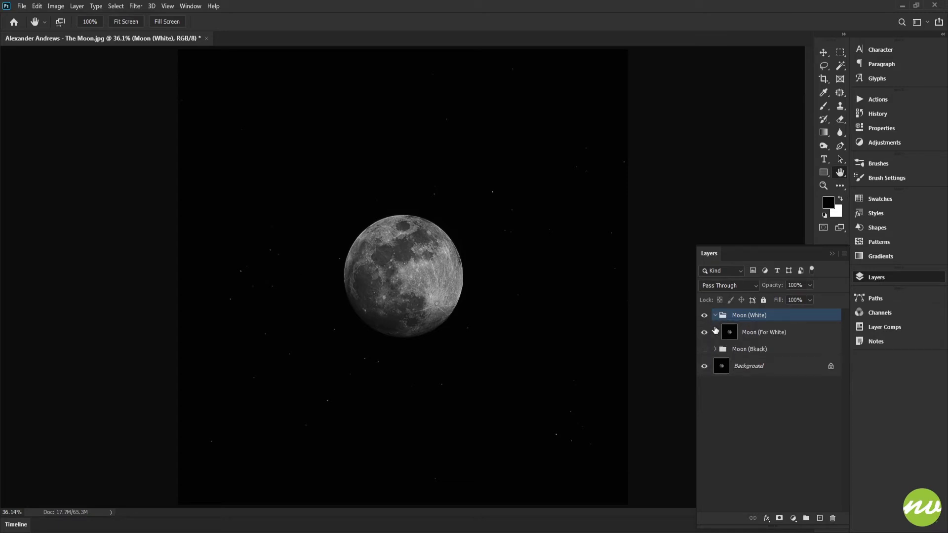
left_click(754, 335)
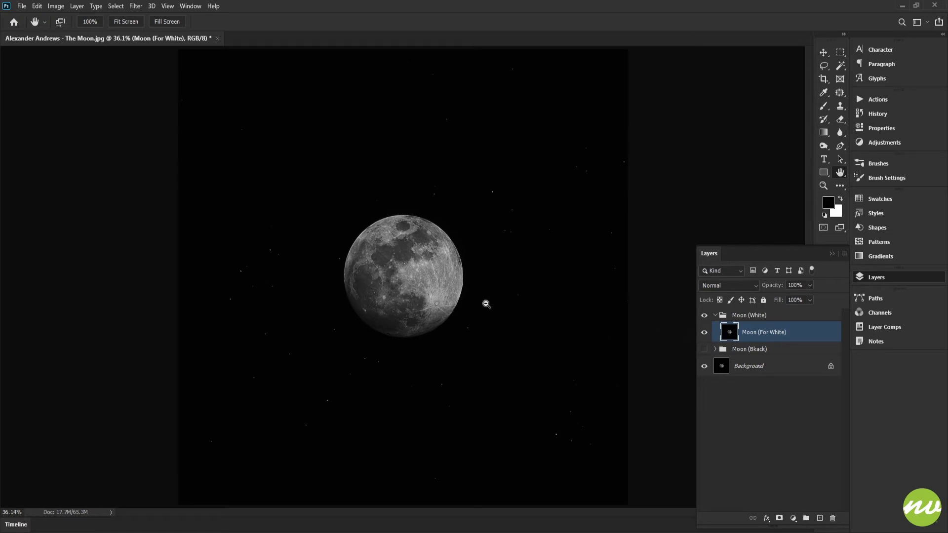
key("ctrl+1")
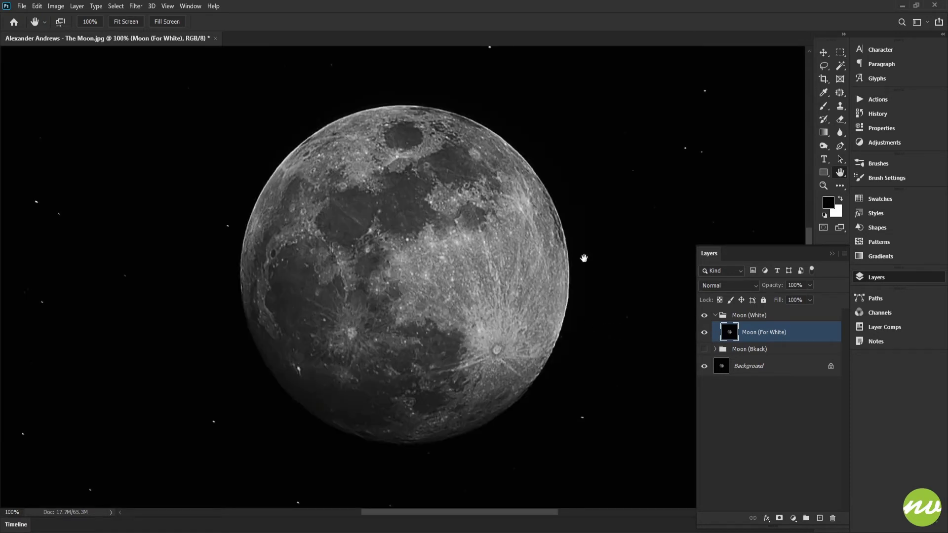
key("q")
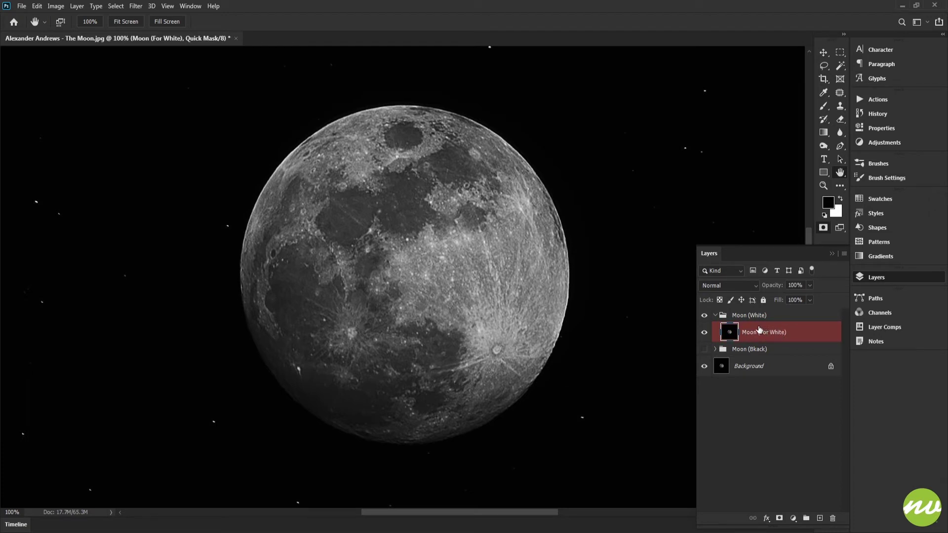
Step: Choose the Soft Round brush from the Default Brushes in Legacy Brushes for painting the mask
key("b")
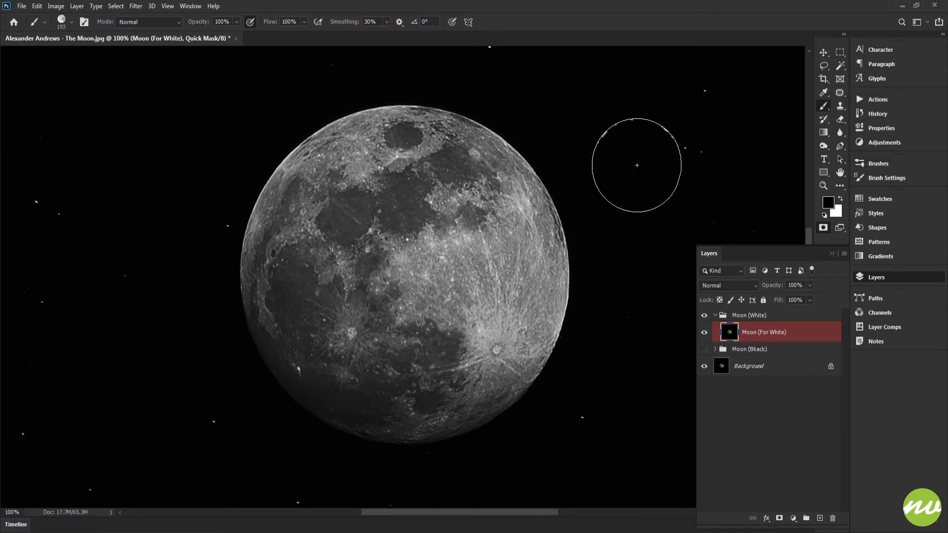
right_click(688, 147)
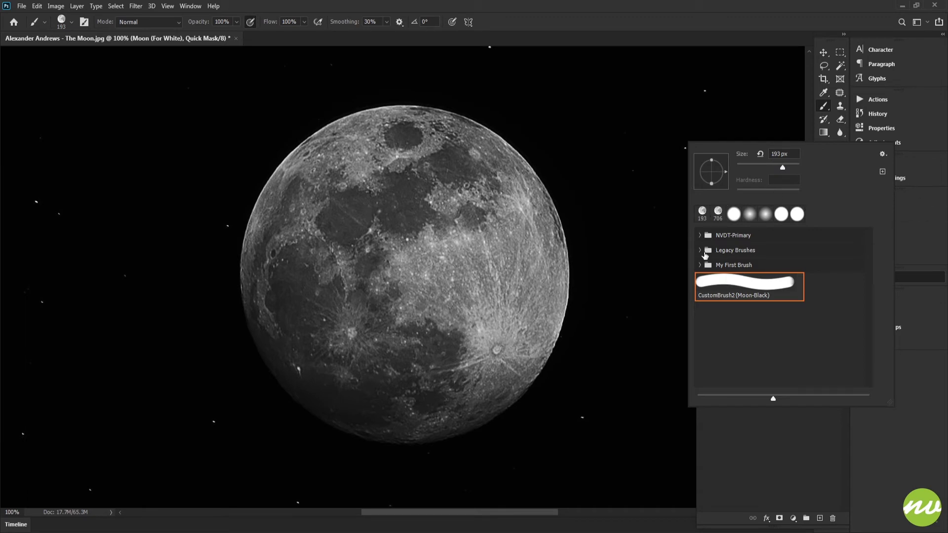
left_click(701, 250)
left_click(710, 266)
left_click(715, 274)
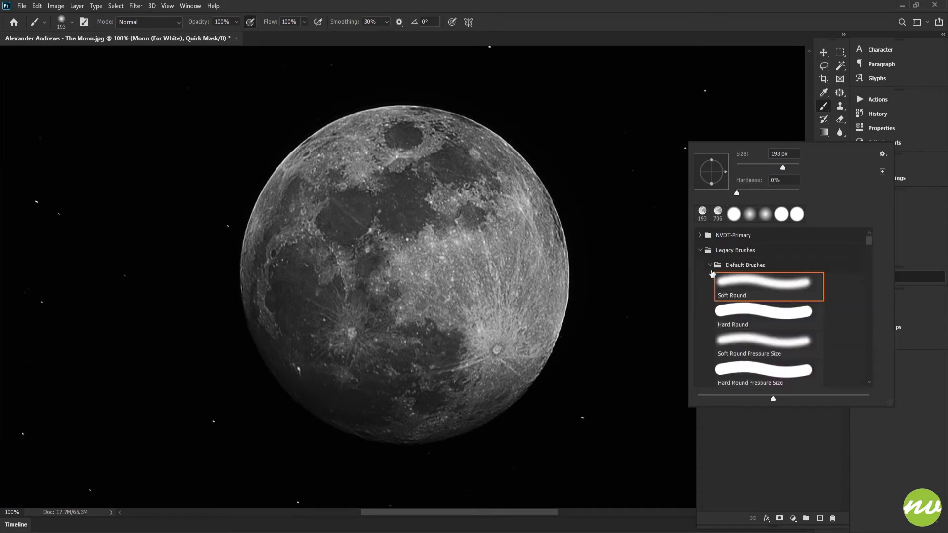
left_click(710, 269)
left_click(698, 254)
left_click(700, 251)
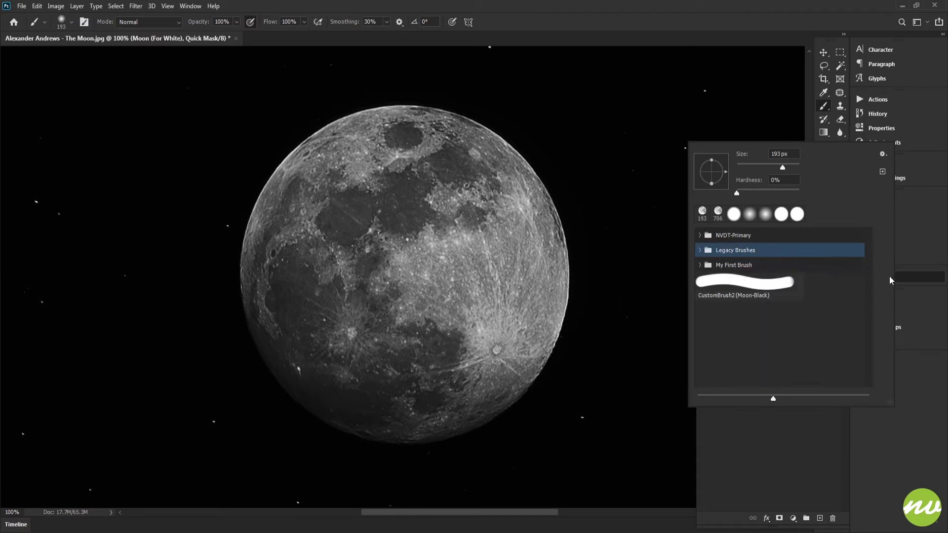
left_click(899, 280)
left_click(900, 280)
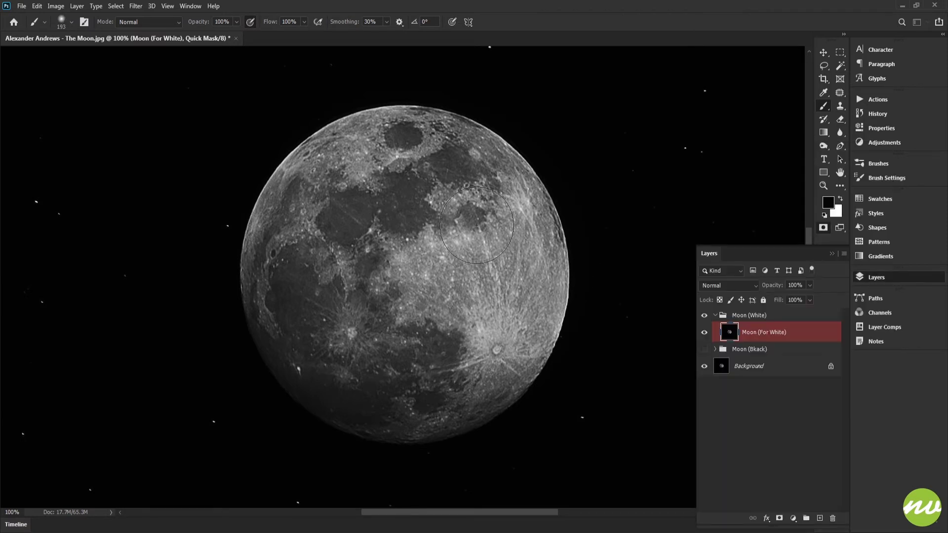
Step: Set the brush to 648 px and 91% hardness, enlarge it to 664 px, and mask the moon's disc with one centred dab
right_click(578, 207)
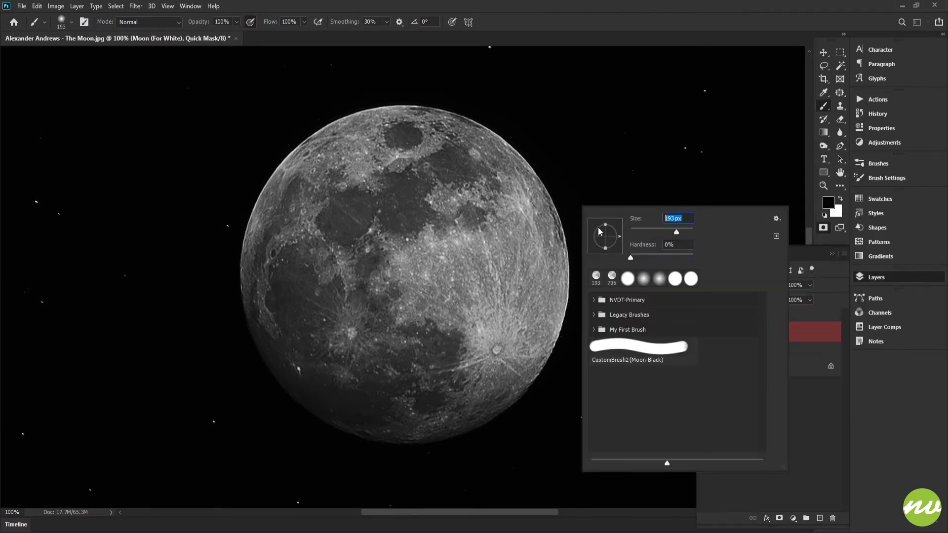
type("648")
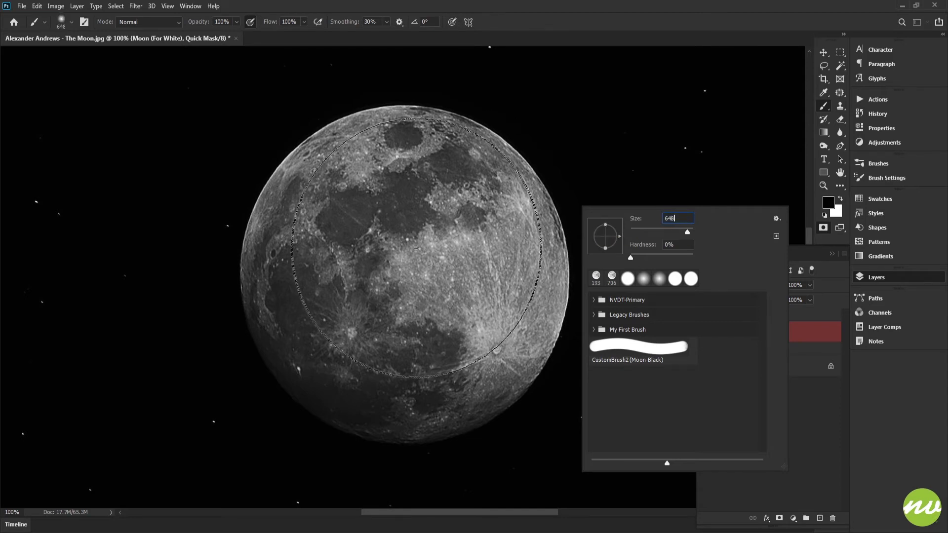
left_click_drag(641, 258, 680, 254)
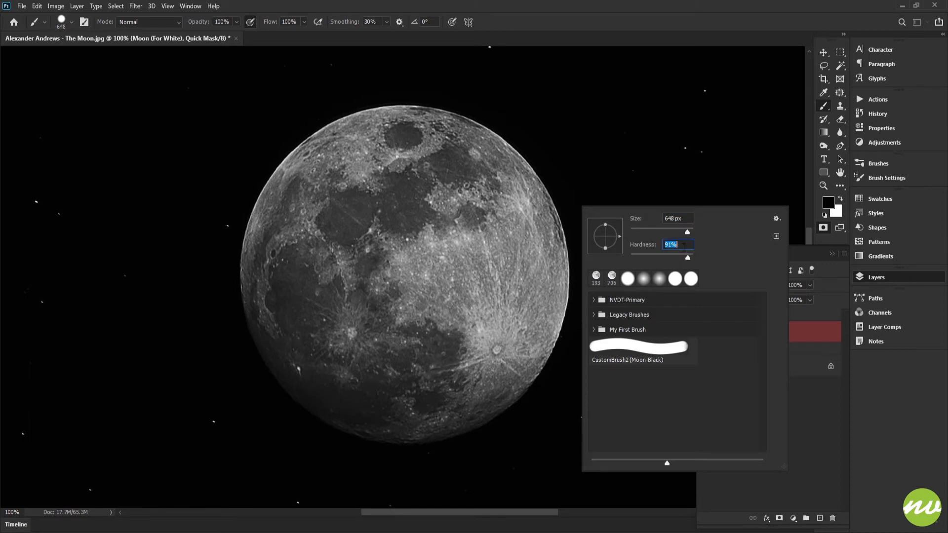
left_click(404, 274)
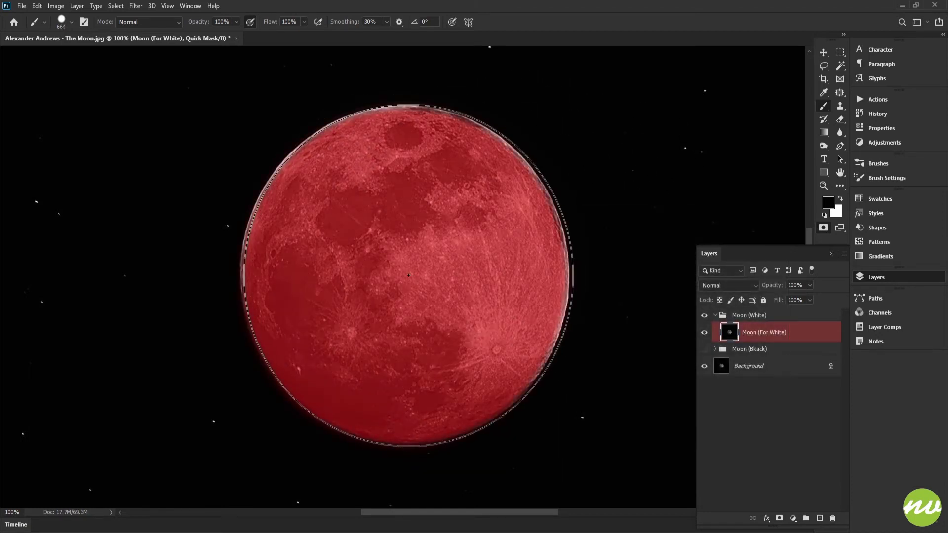
Step: Exit Quick Mask mode and invert the selection so only the moon's disc is selected
key("h")
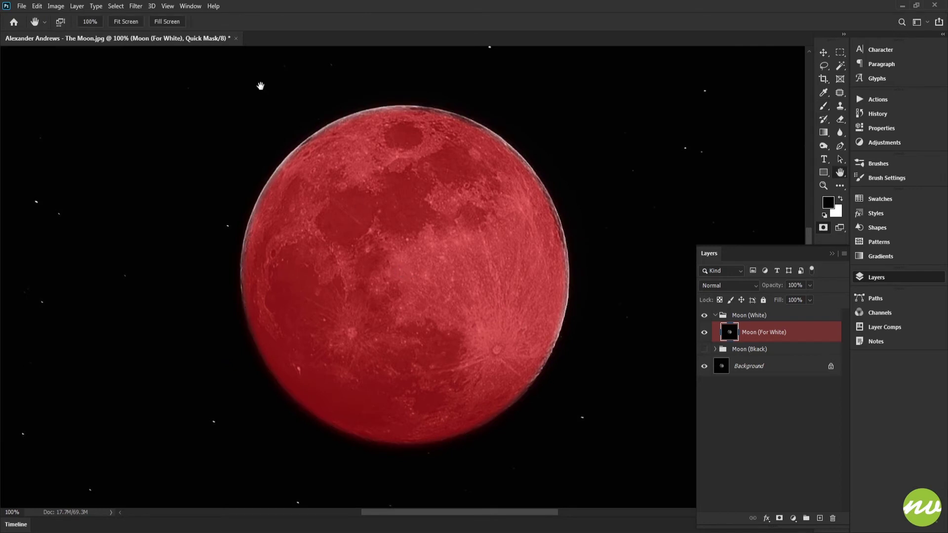
left_click(142, 25)
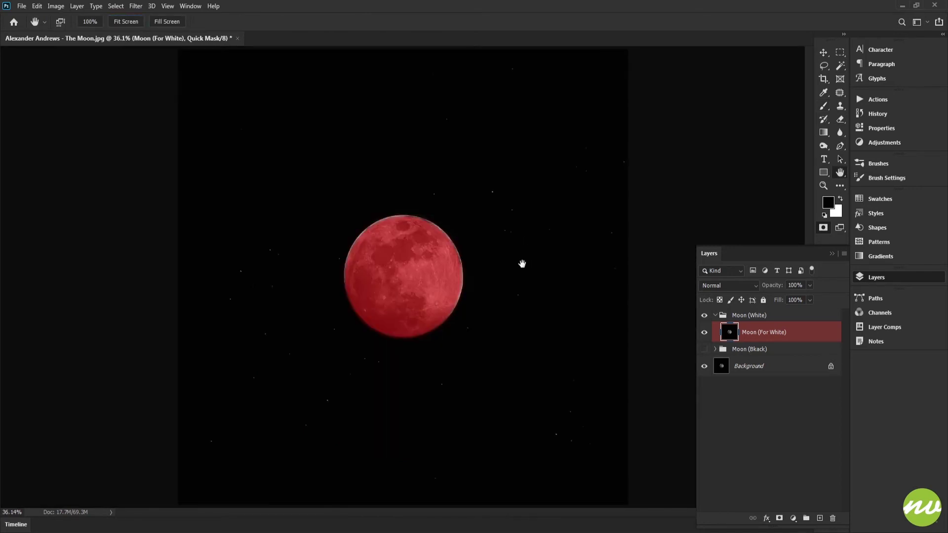
key("q")
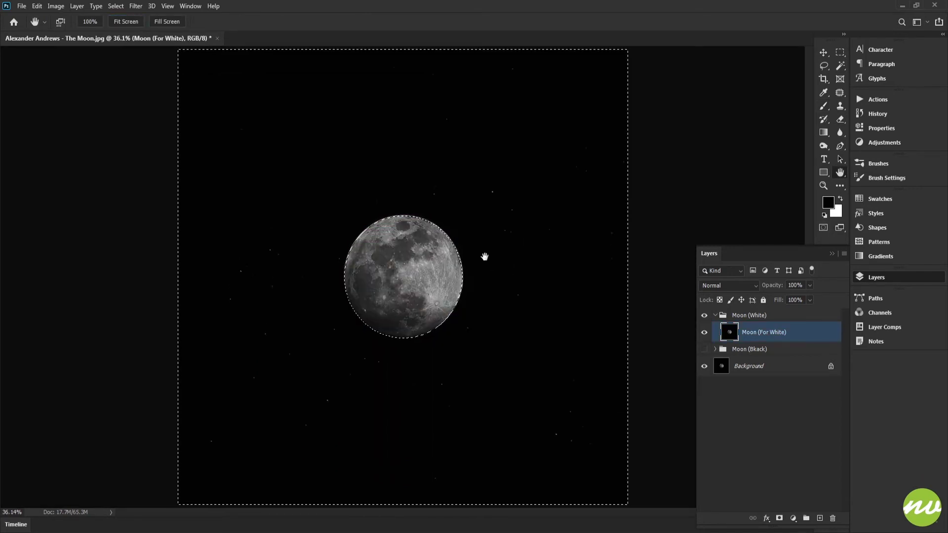
key("ctrl+shift+i")
left_click(90, 22)
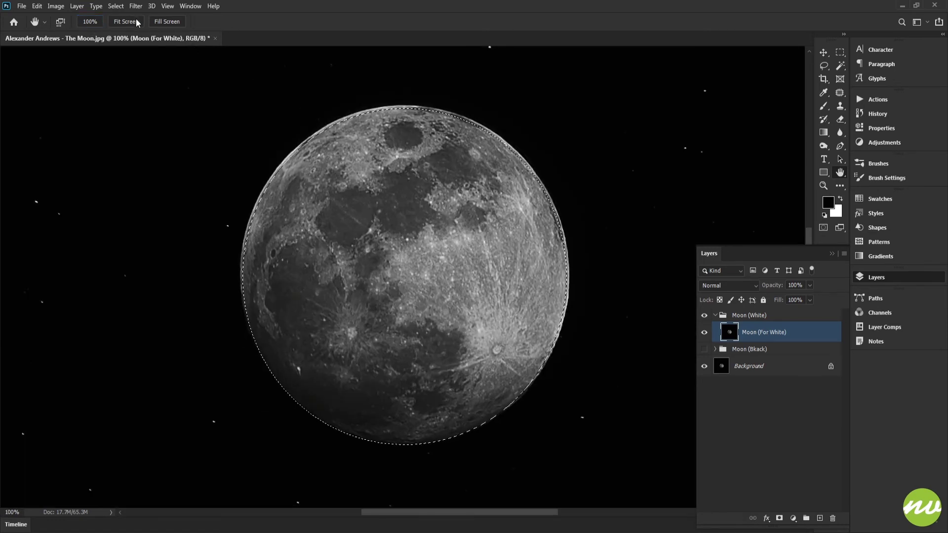
Step: Mask the Moon (For White) layer with the moon selection and hide the Background layer
key("ctrl+0")
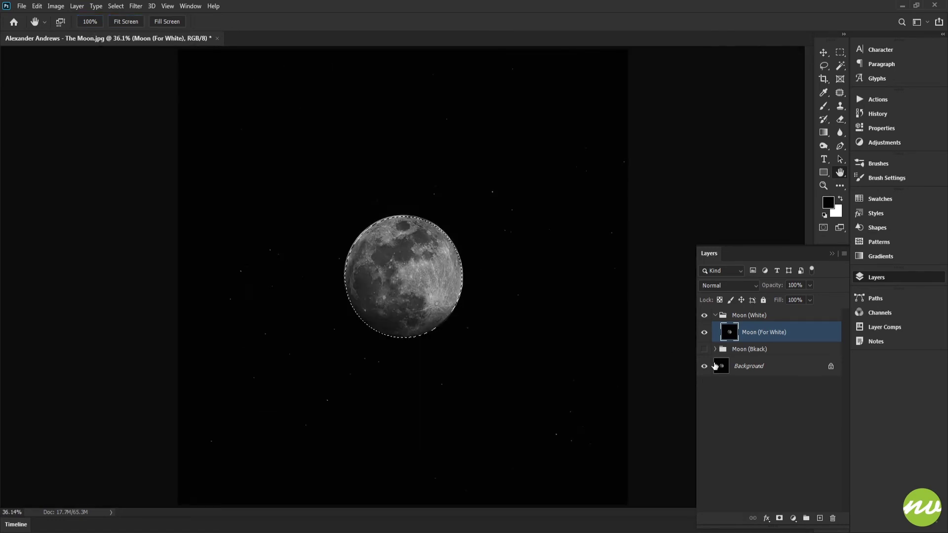
left_click(779, 518)
left_click(704, 367)
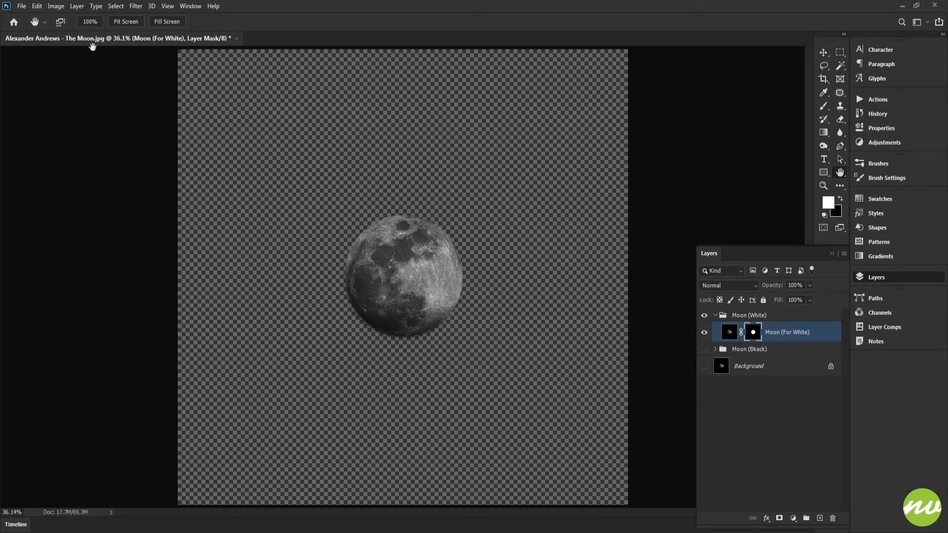
Step: Define a brush preset named "CustomBrush2 (Moon-White)" from the Moon (For White) layer's image content
left_click(37, 6)
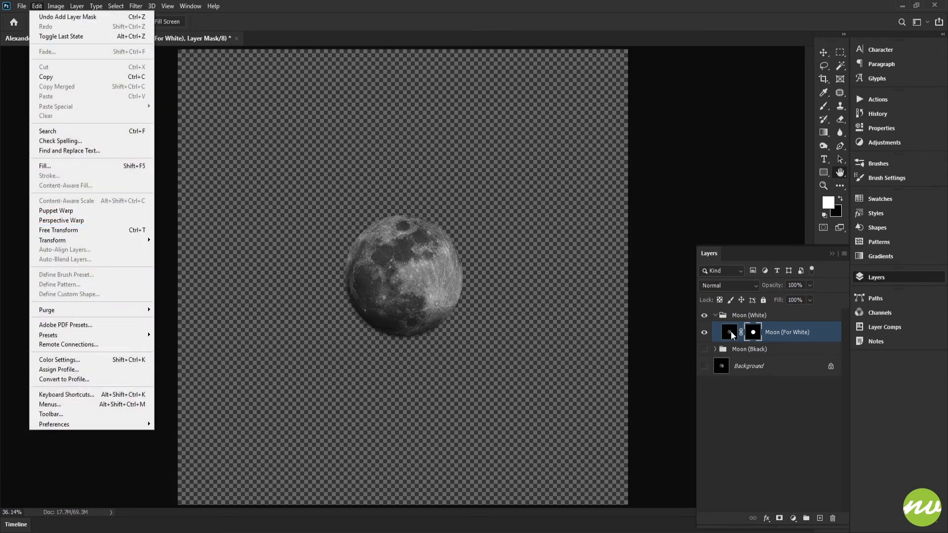
left_click(730, 333)
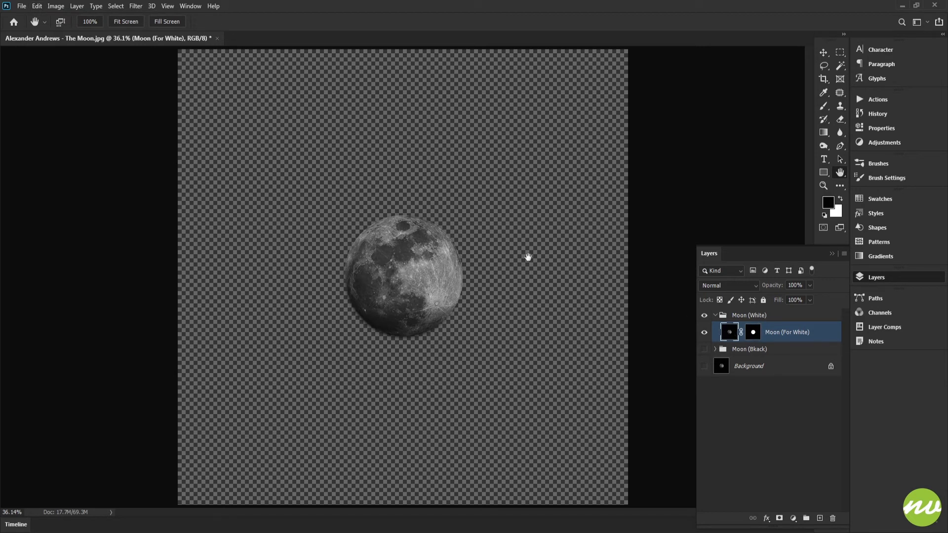
left_click(37, 6)
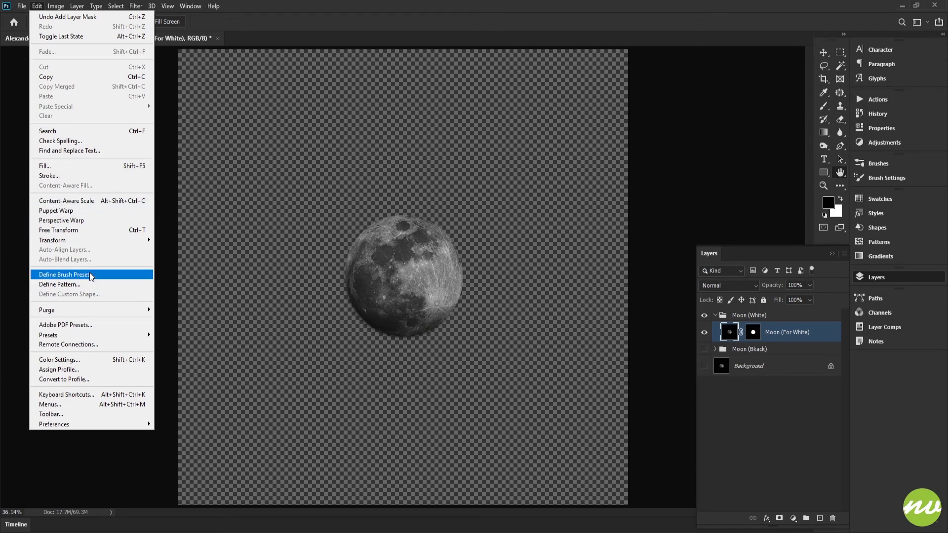
left_click(91, 276)
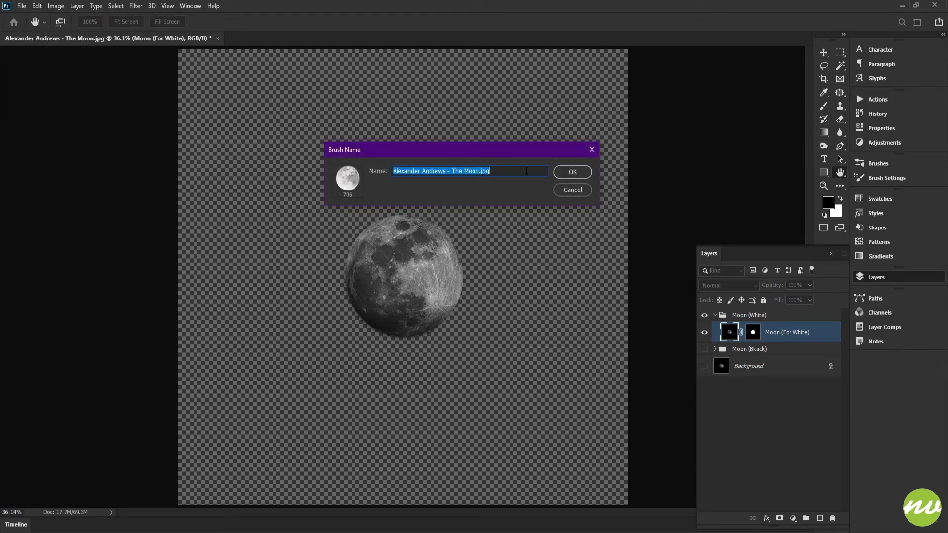
type("CustomBrush2 (Moon-Black)")
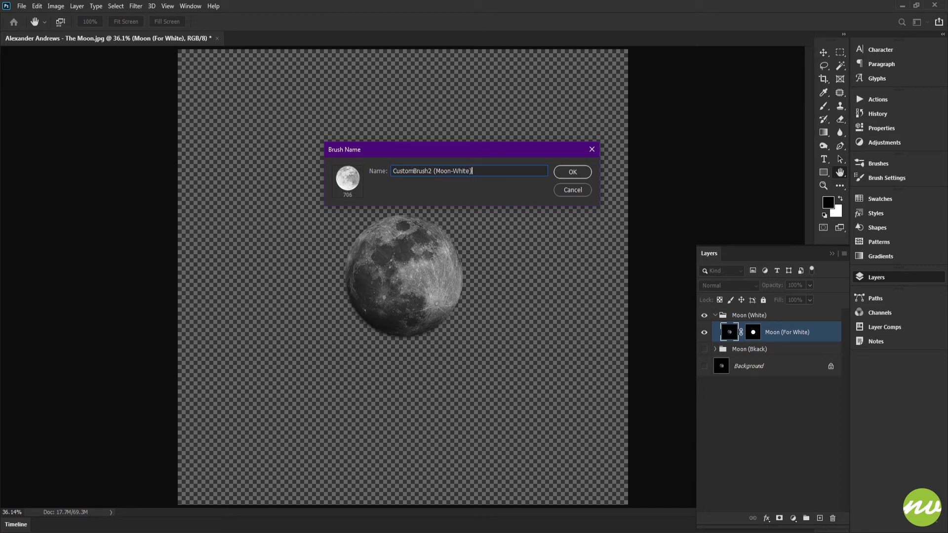
left_click(571, 172)
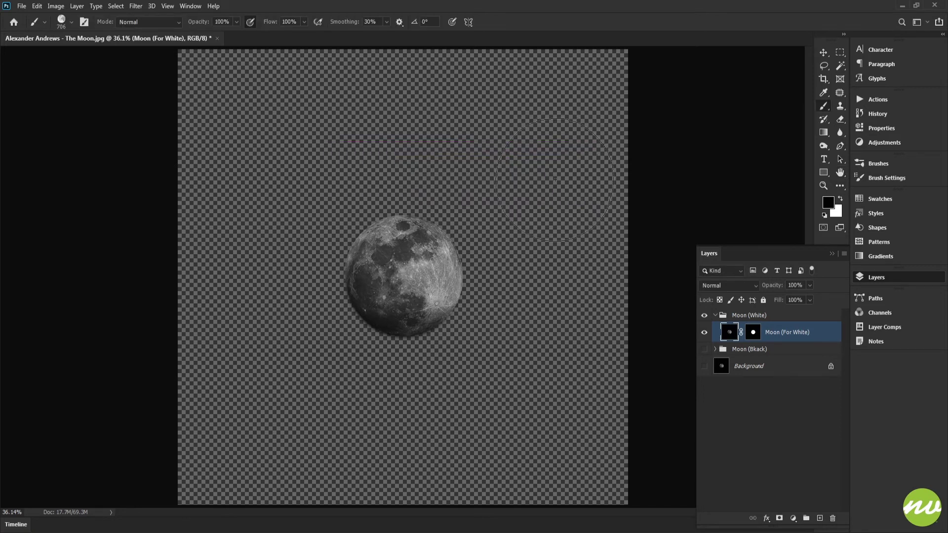
Step: Show the Background layer again and make white the foreground color
left_click(705, 366)
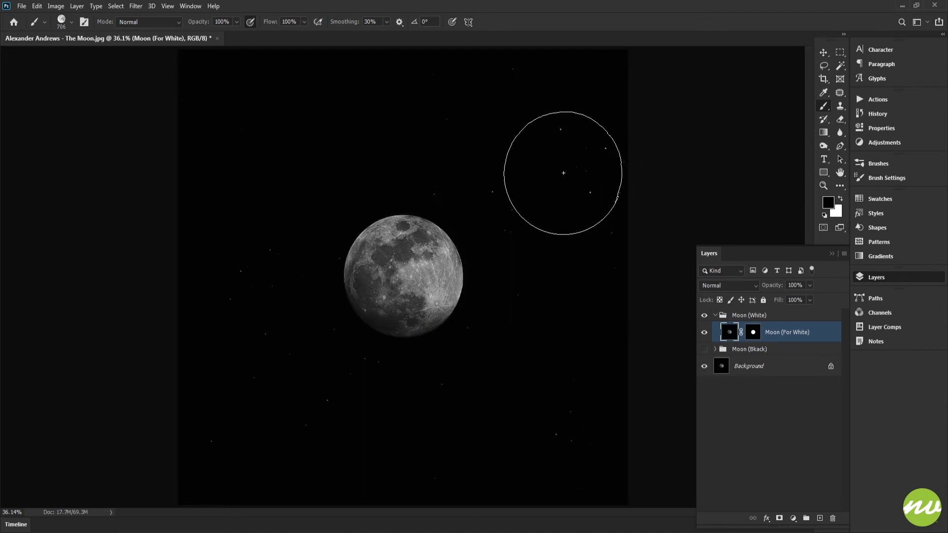
key("x")
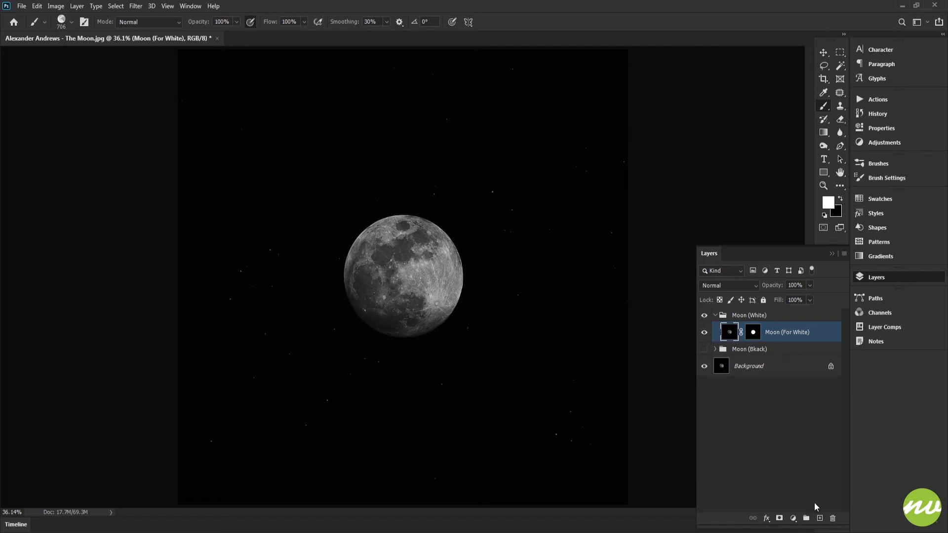
Step: Test the new moon brush in white on a new layer, stamping one moon in the dark sky and redoing the dab once
left_click(819, 518)
left_click(536, 168)
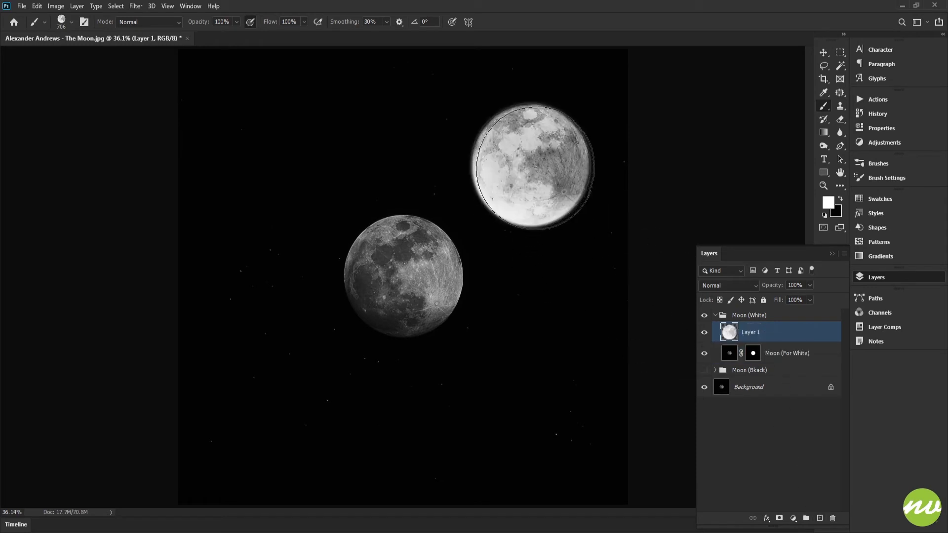
key("ctrl+z")
left_click(531, 161)
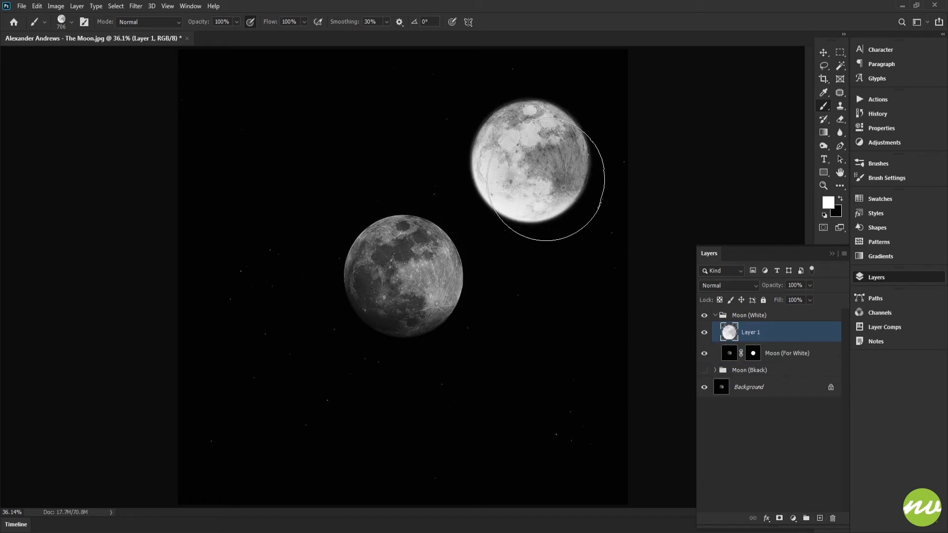
Step: Undo the test moon dab and delete the empty test layer from the Moon (White) group
key("h")
key("ctrl+z")
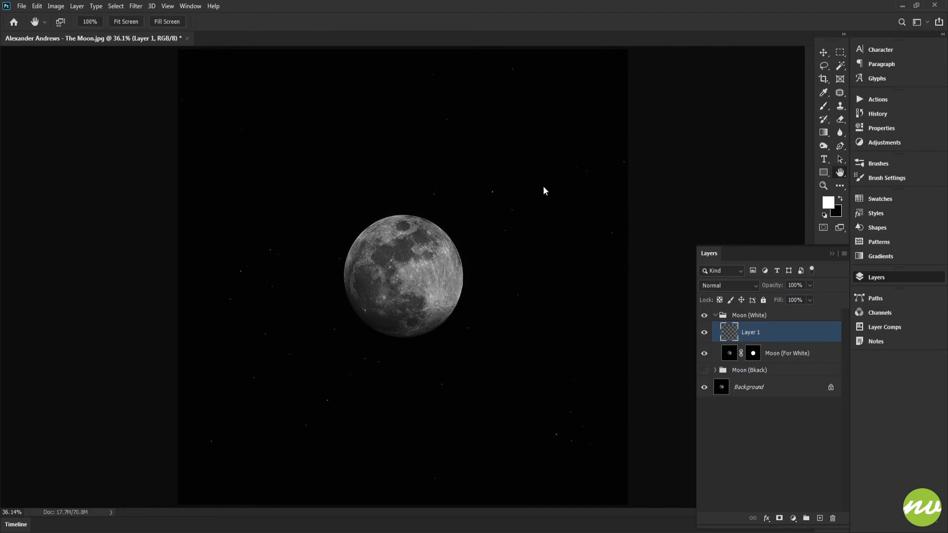
left_click(834, 512)
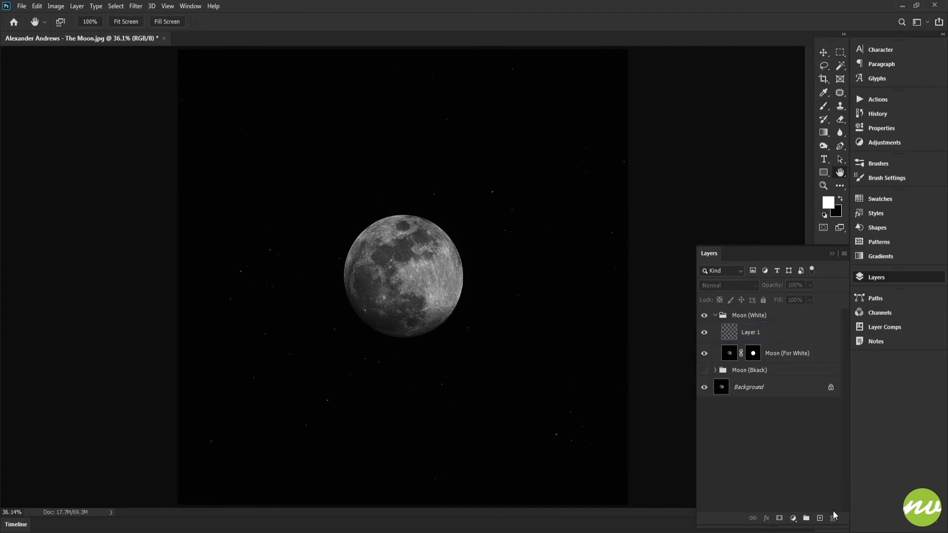
left_click(760, 338)
key("Delete")
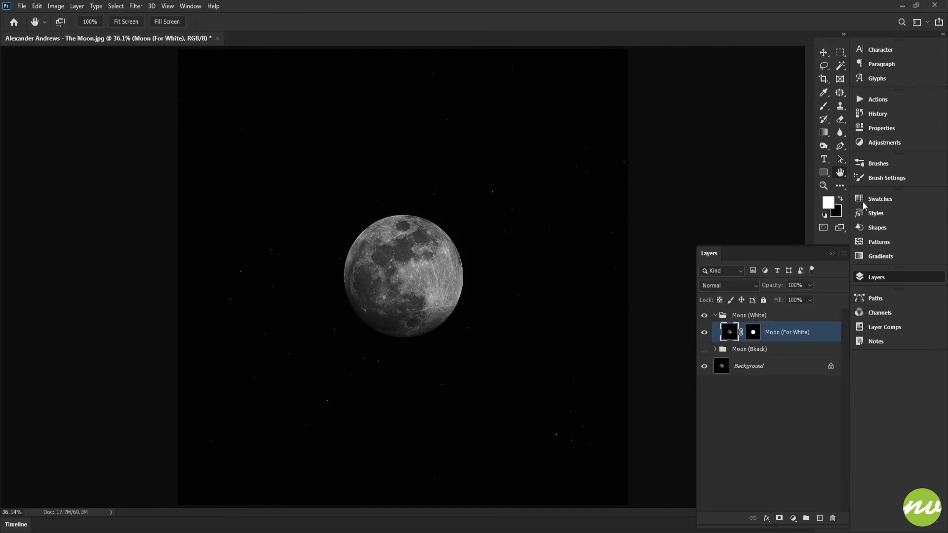
Step: Delete the CustomBrush2 (Moon-White) preset from the saved brushes
left_click(874, 165)
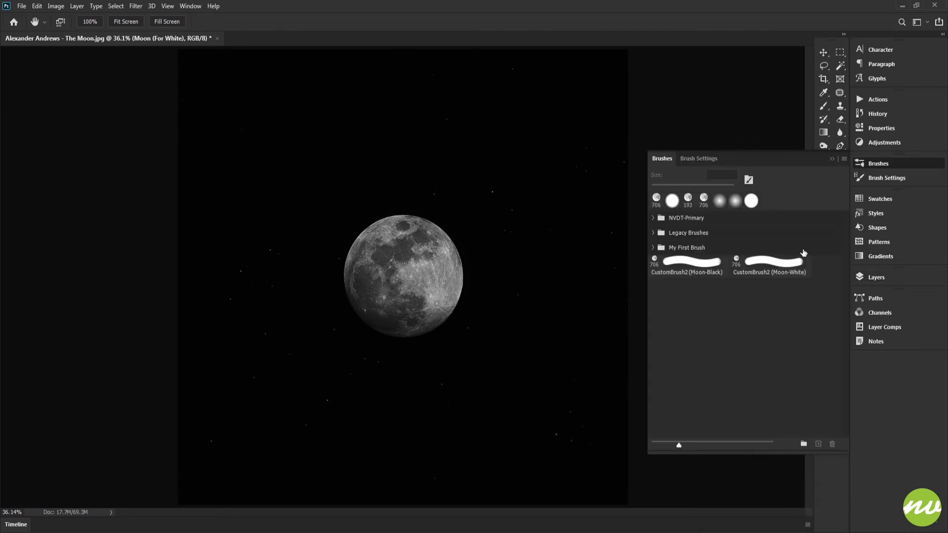
right_click(762, 270)
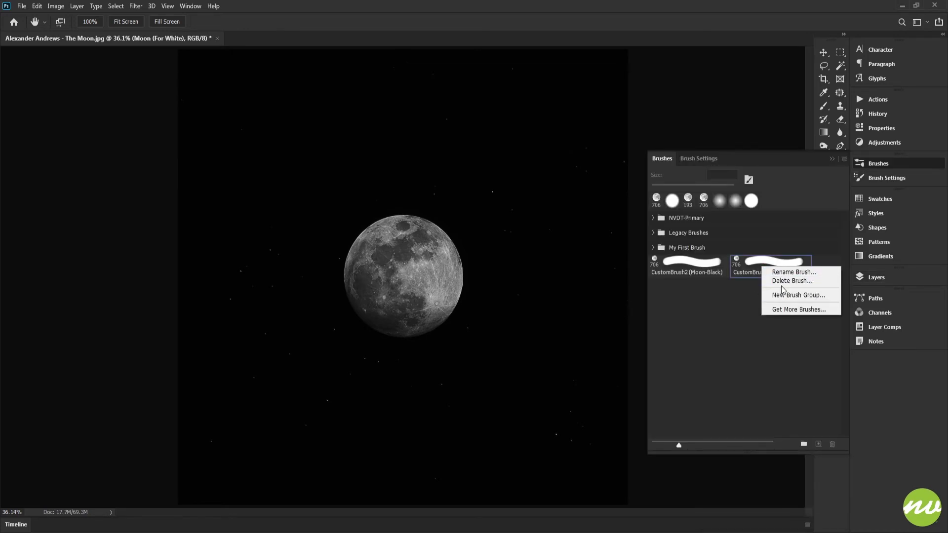
left_click(786, 272)
key("Escape")
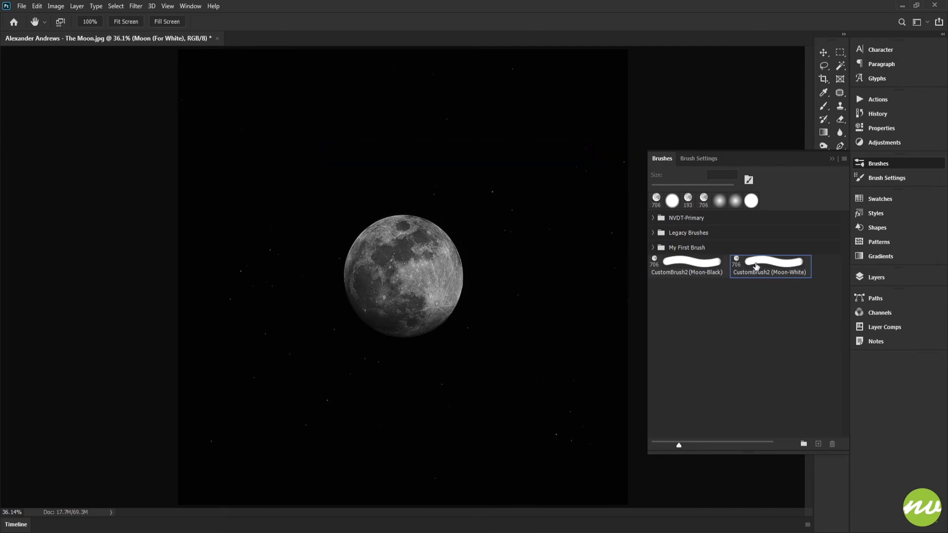
right_click(752, 264)
left_click(773, 277)
left_click(431, 202)
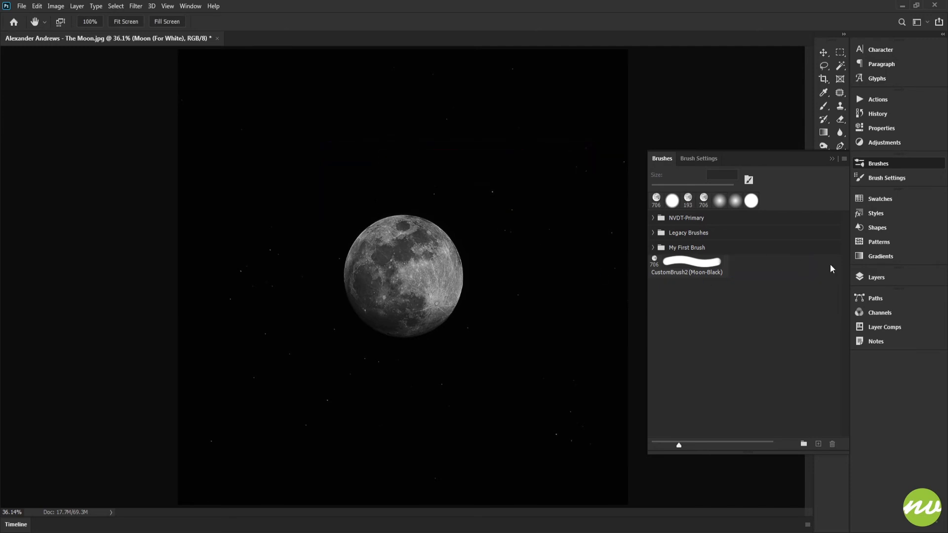
Step: Invert the colors of the Moon (For White) layer's image while viewing it at 100%
left_click(875, 276)
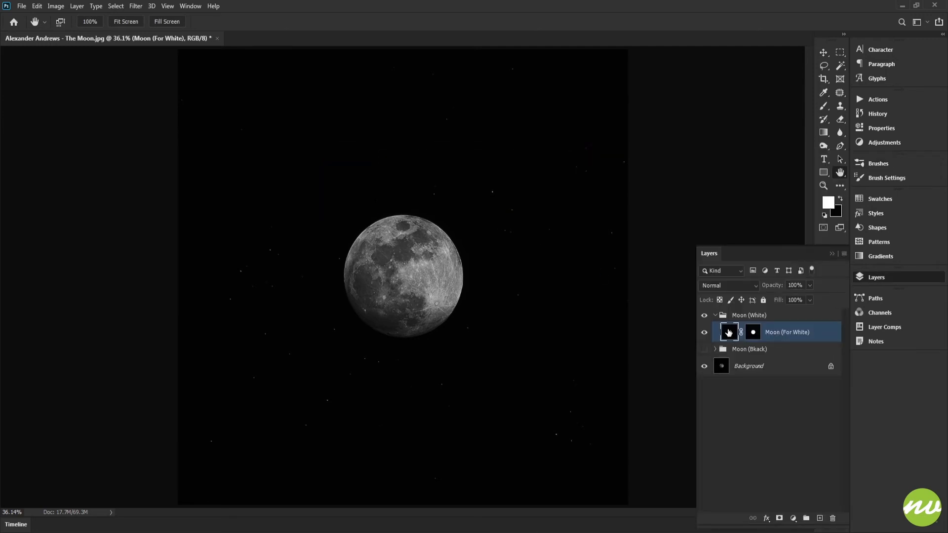
left_click(94, 23)
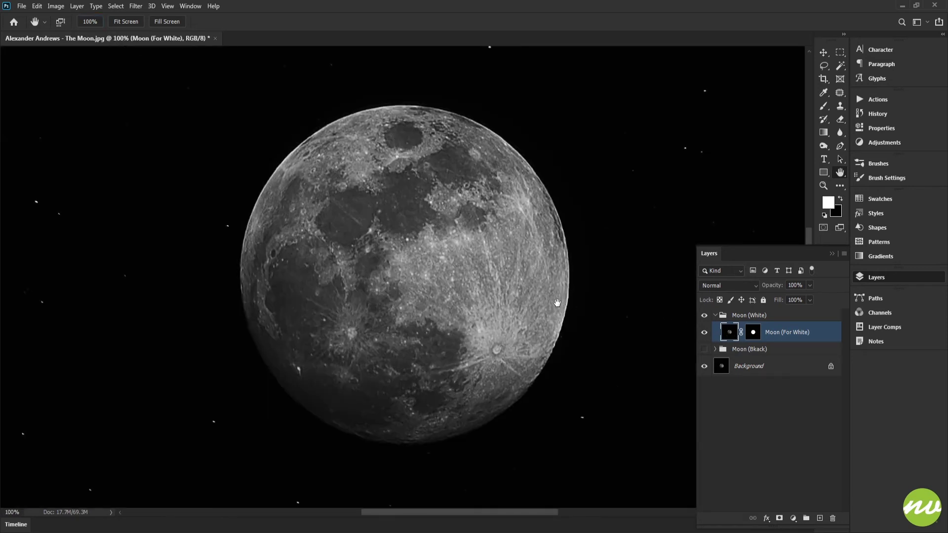
key("ctrl+i")
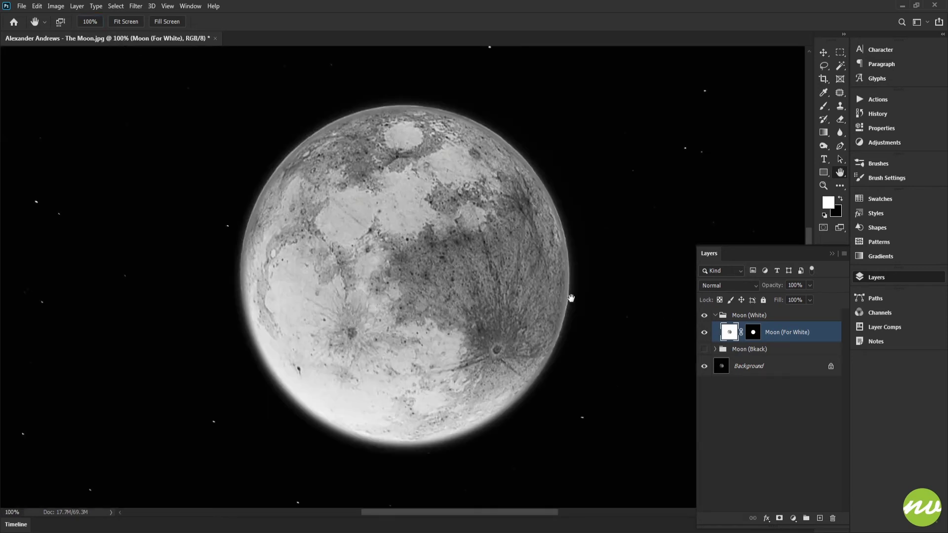
key("b")
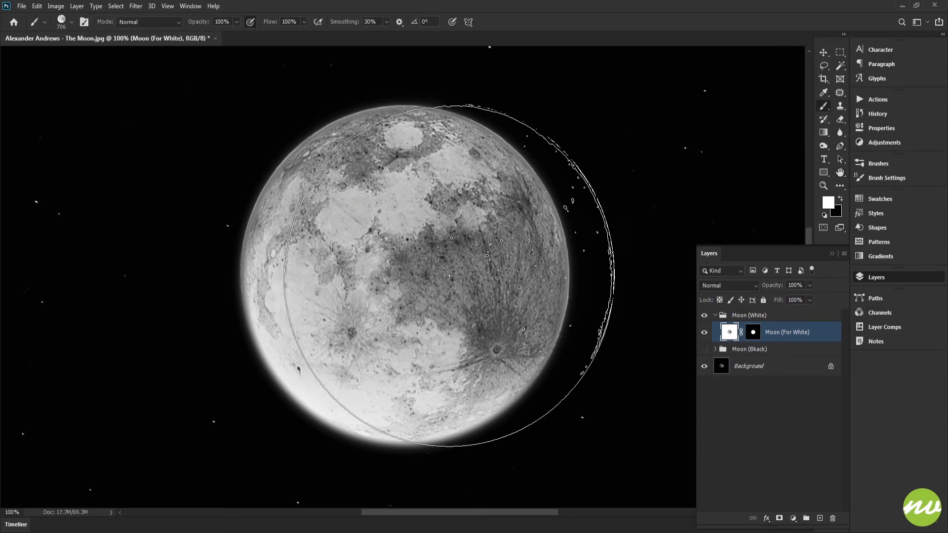
key("bracketright")
key("bracketright")
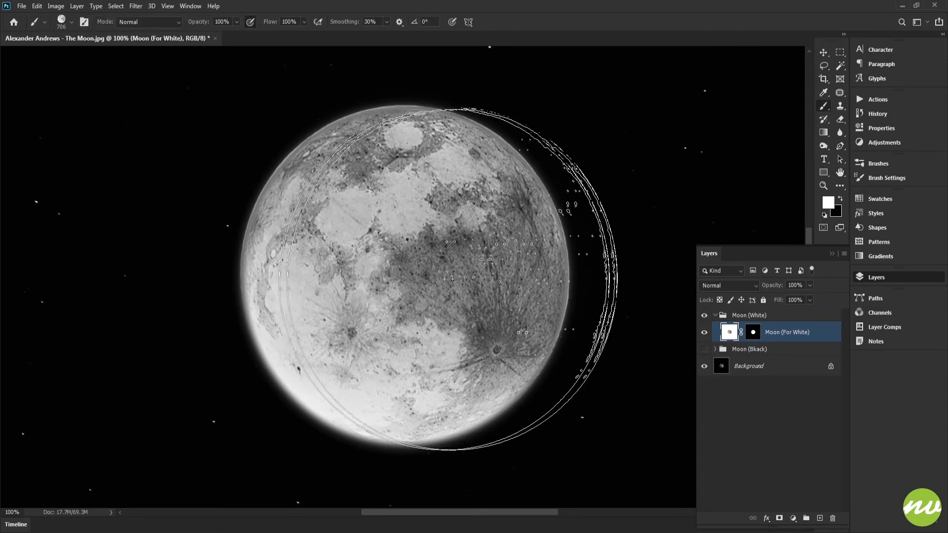
left_click(753, 335, "ctrl")
left_click(704, 366)
left_click(704, 366)
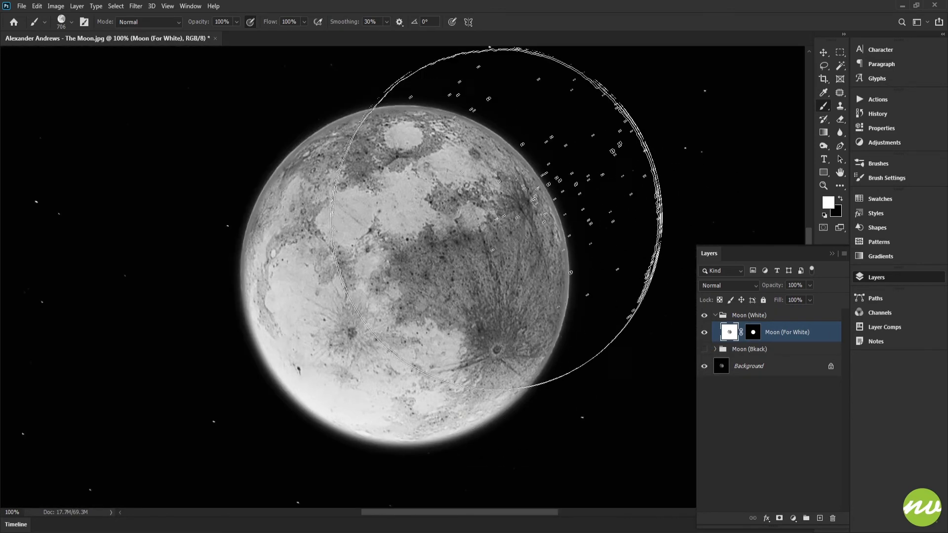
right_click(611, 213)
left_click(644, 326)
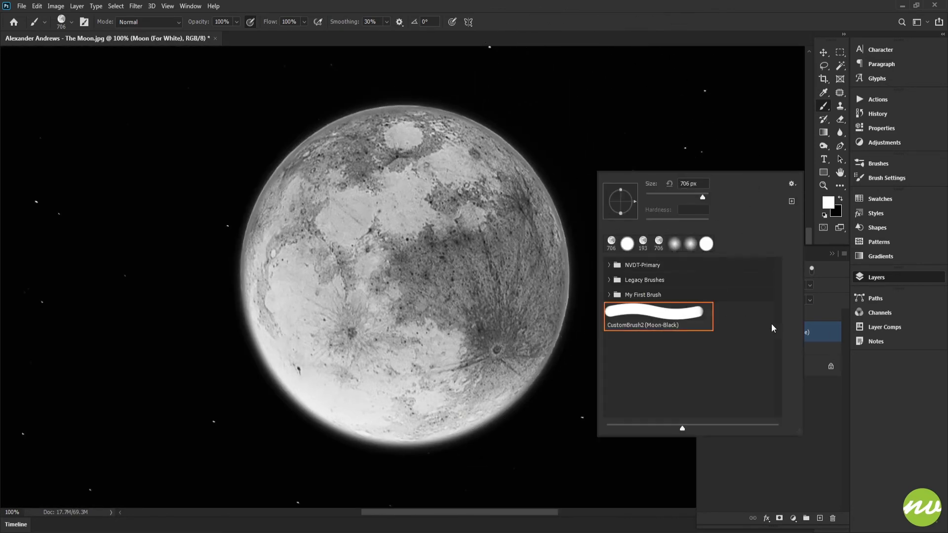
left_click(811, 332)
key("h")
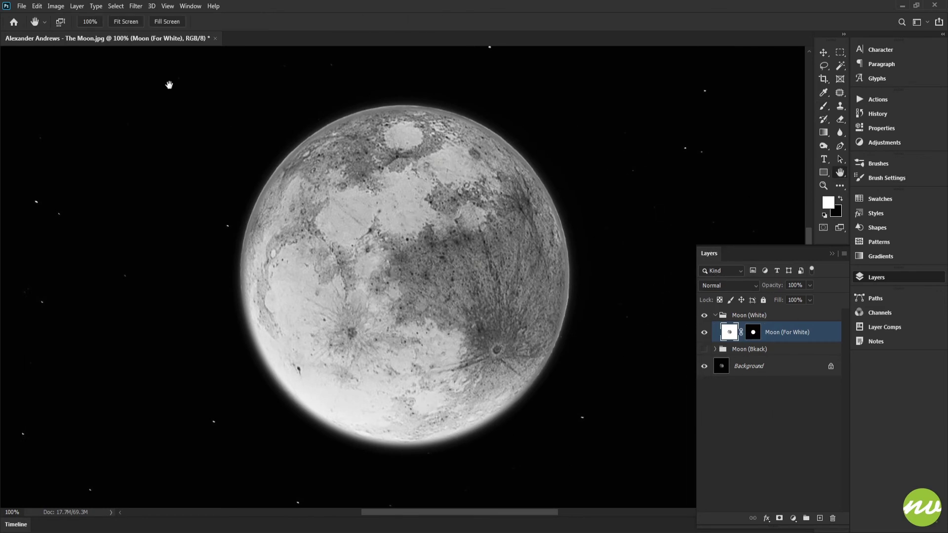
Step: Define a brush preset named "CustomBrush2 (Moon-White)" from the inverted moon image
left_click(126, 21)
left_click(36, 6)
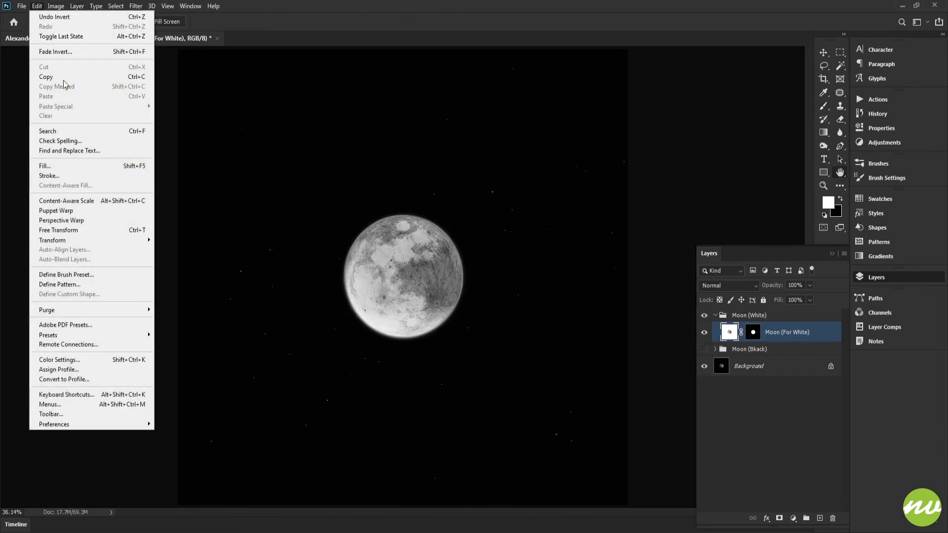
left_click(69, 275)
type("CustomBrush2 (Moon-White)")
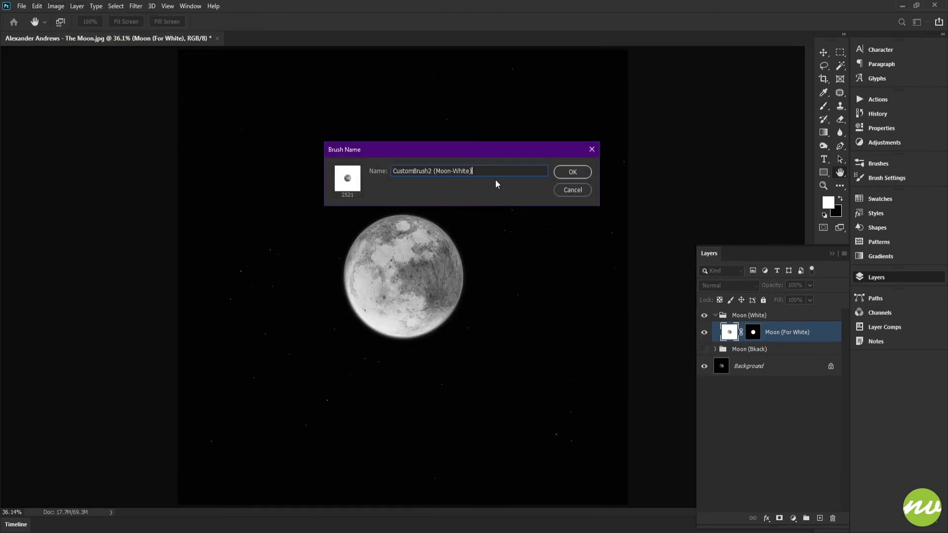
left_click(572, 172)
Step: Check the new brush's outline over the canvas and undo the color inversion of the Moon (For White) layer
key("b")
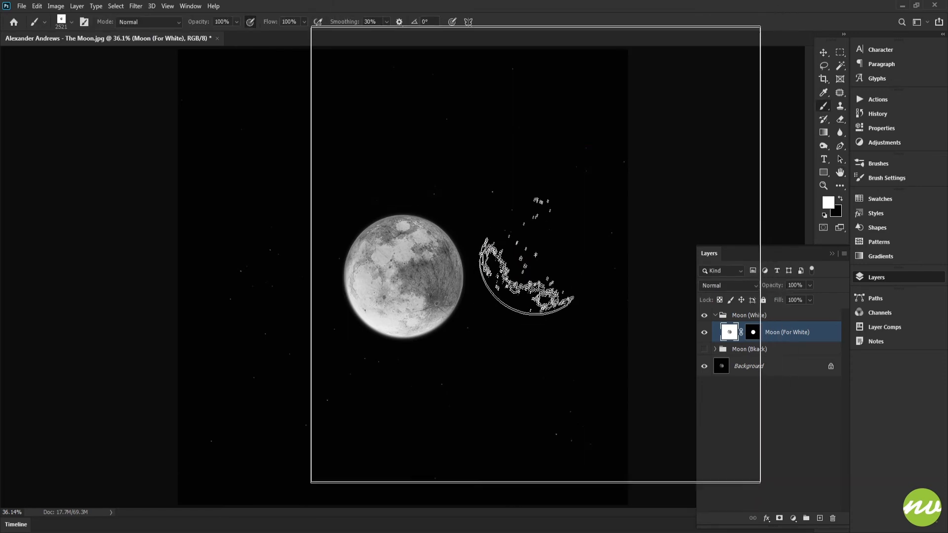
key("ctrl+z")
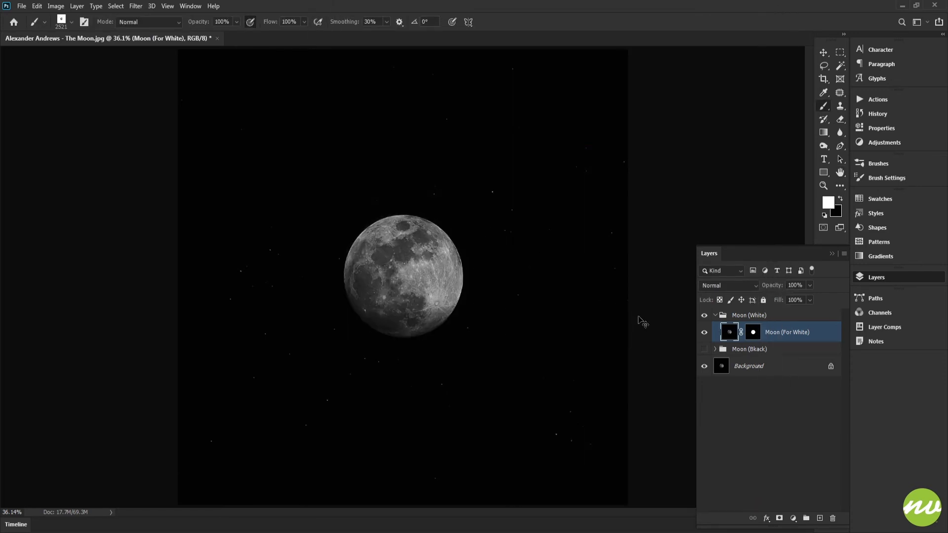
Step: Hide the Background layer and invert the colors of the Moon (For White) layer's image
left_click(705, 367)
key("ctrl+shift+alt+n")
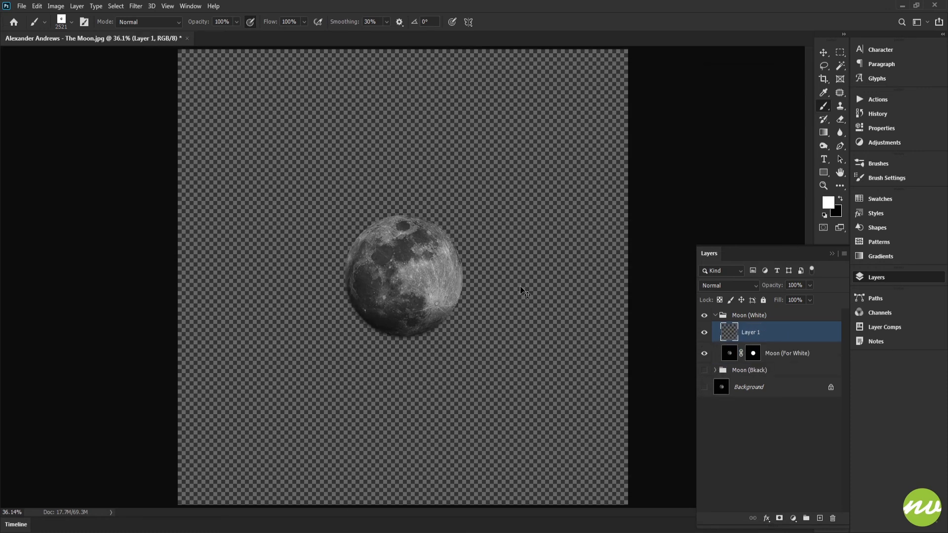
key("ctrl+z")
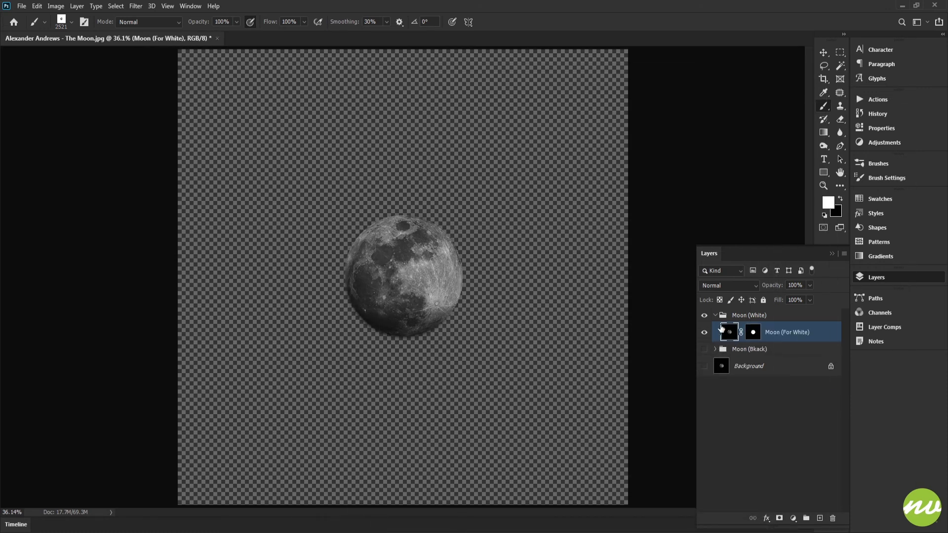
left_click(568, 297)
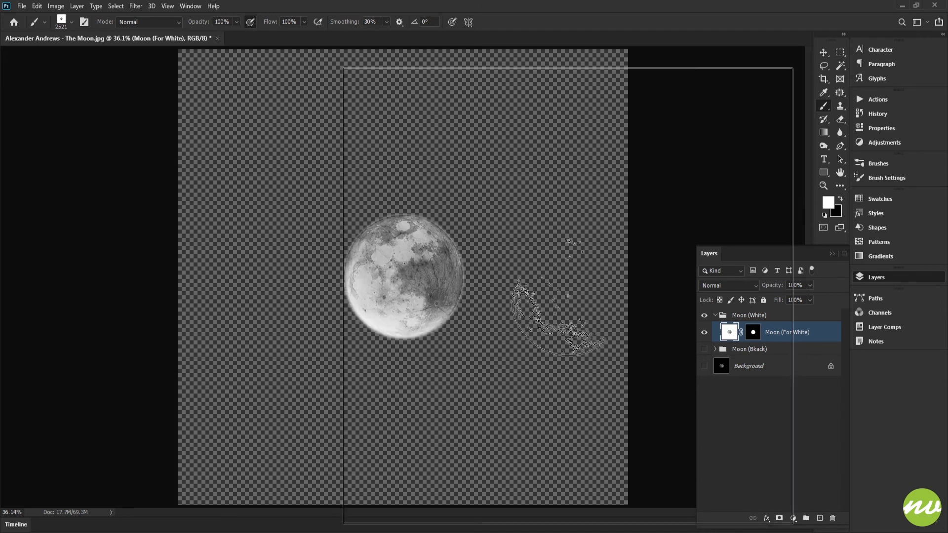
Step: Delete the oversized CustomBrush2 (Moon-White) preset from the saved brushes
left_click(888, 166)
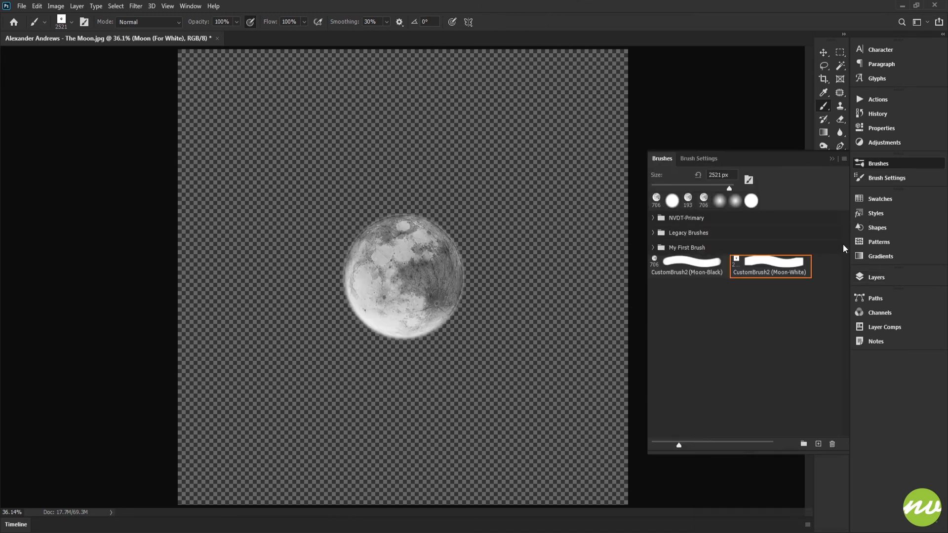
right_click(784, 267)
left_click(799, 275)
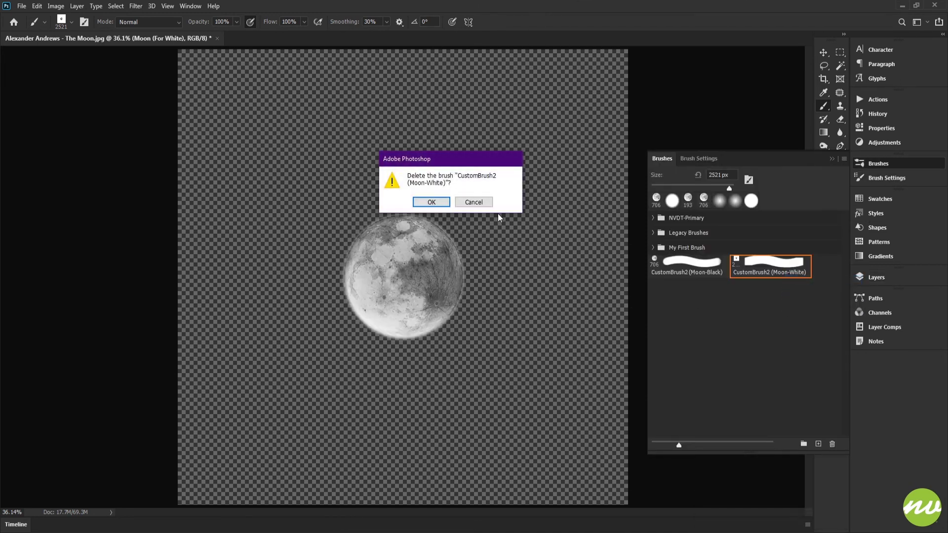
left_click(431, 202)
left_click(877, 277)
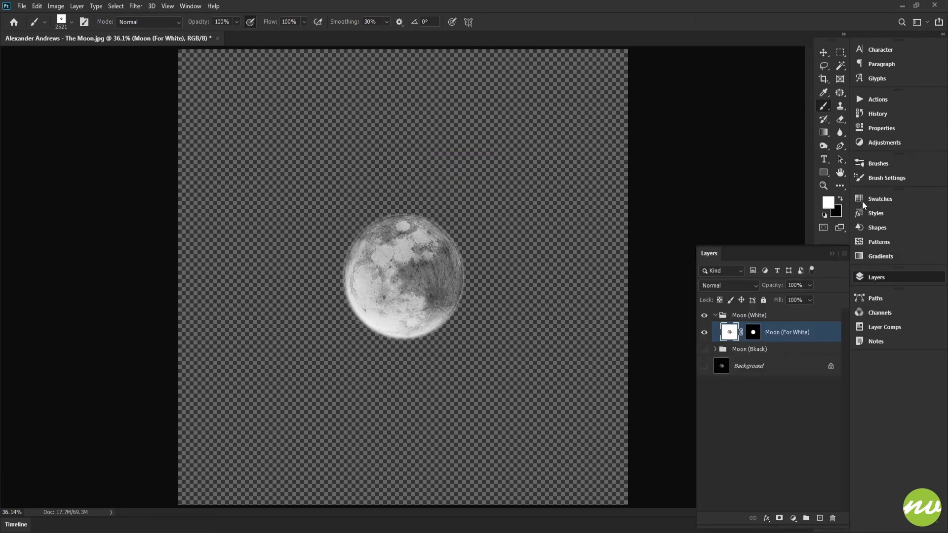
left_click(874, 165)
left_click(776, 259)
left_click(884, 276)
Step: Define a brush preset named "CustomBrush2 (Moon-White)" from the isolated, inverted moon
left_click(37, 6)
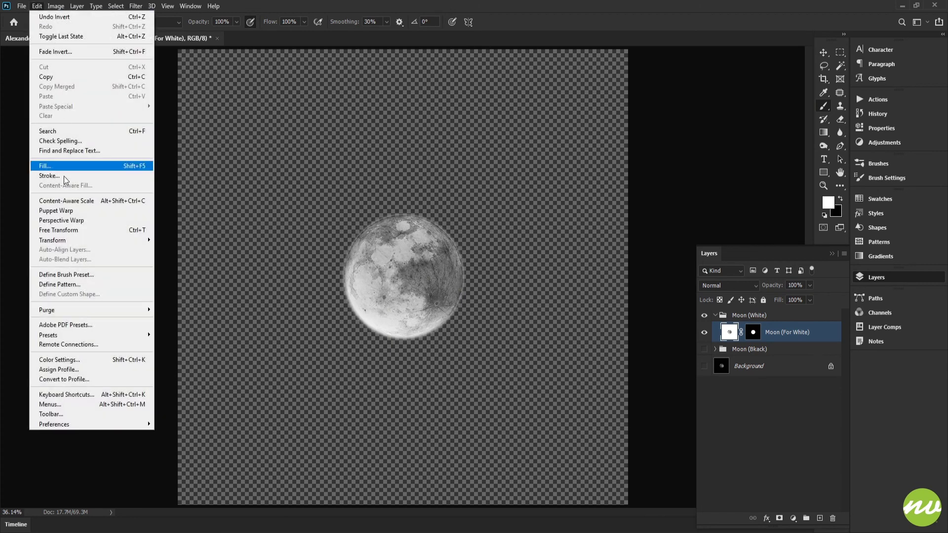
left_click(67, 275)
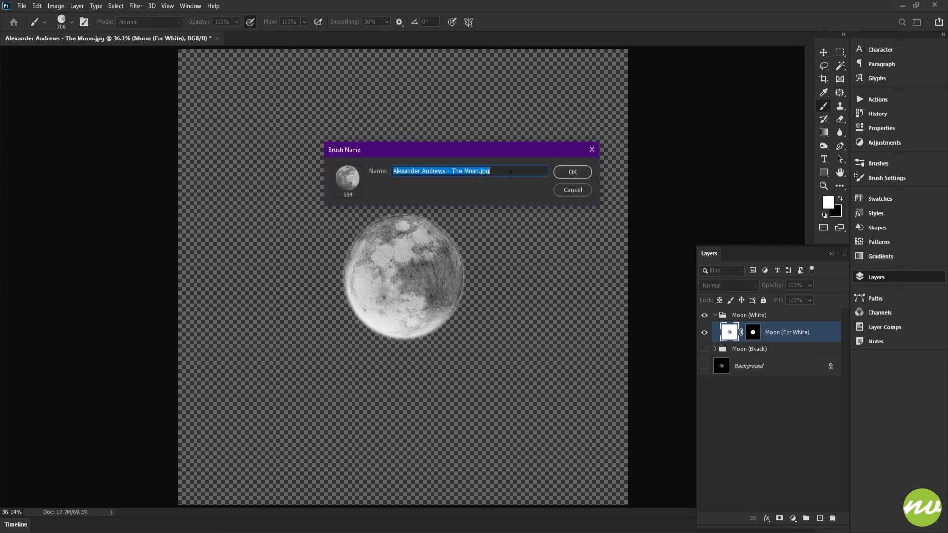
left_click(567, 174)
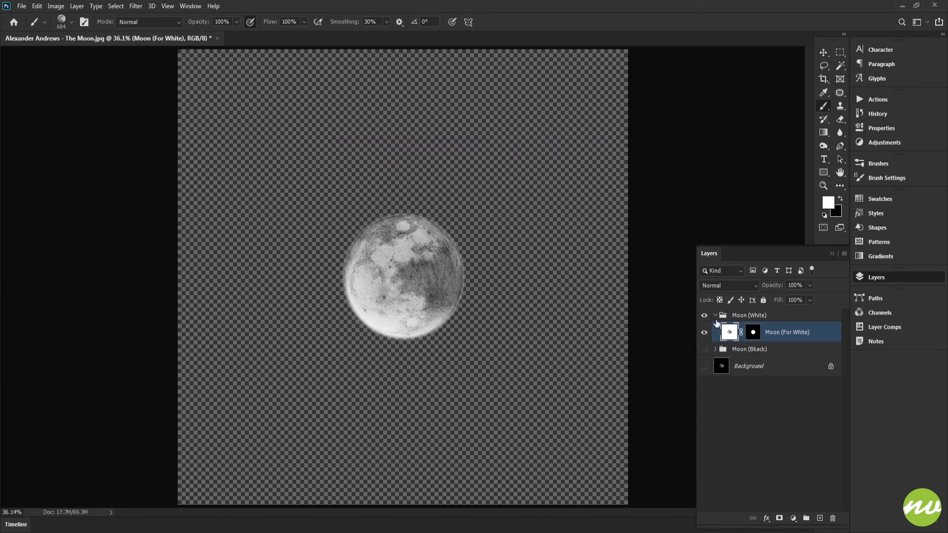
Step: Collapse and hide the Moon (White) group, and show the Background layer
left_click(717, 316)
left_click(715, 315)
left_click(704, 316)
left_click(704, 345)
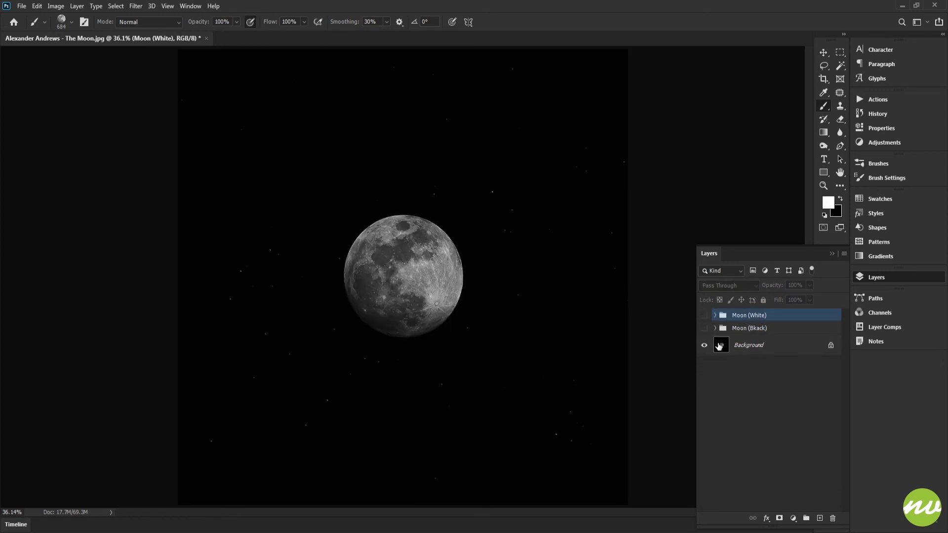
Step: Add a new layer above Background and stamp one full-size white moon on it, above and right of the original moon
left_click(735, 347)
left_click(821, 518)
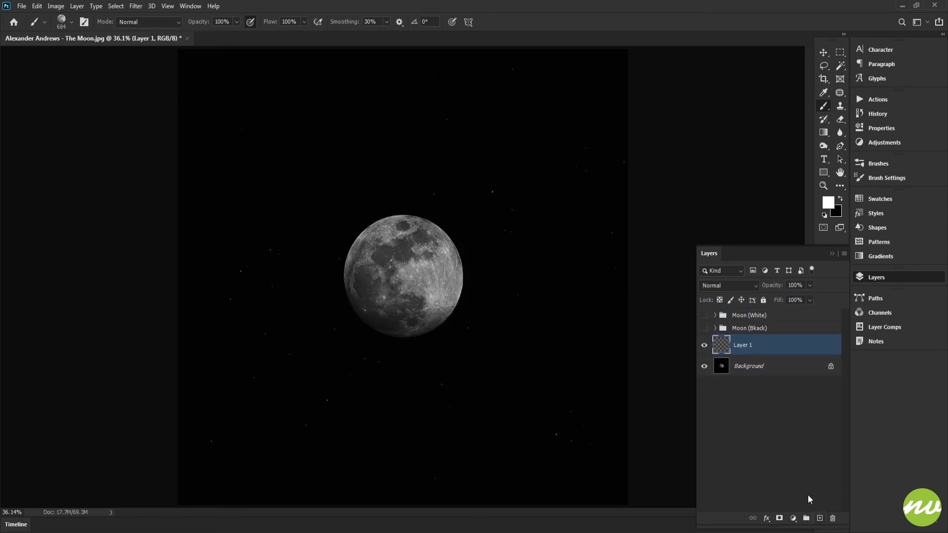
left_click(526, 157)
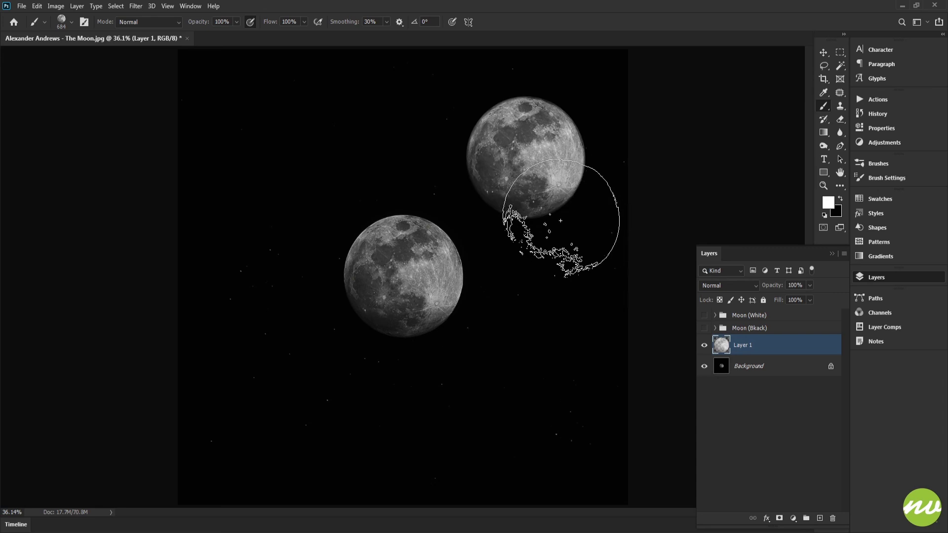
key("ctrl+z")
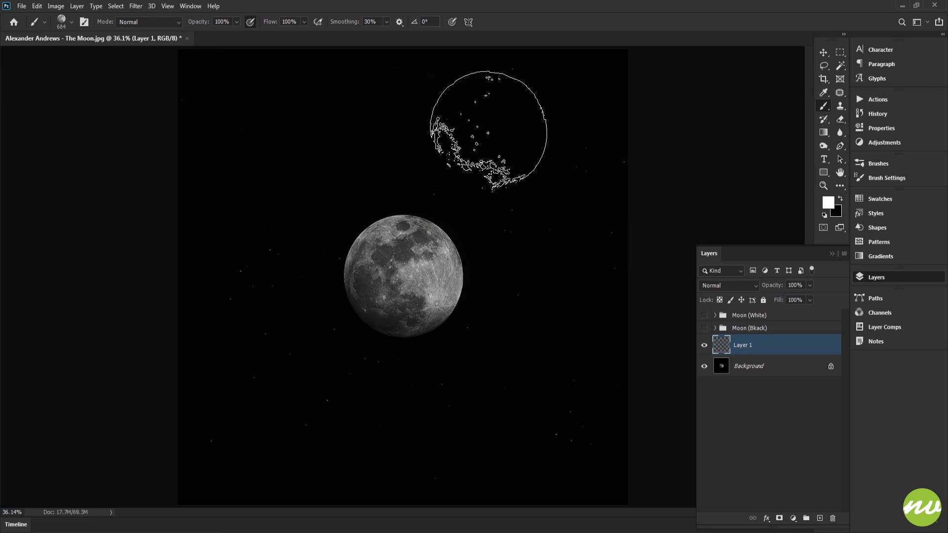
left_click(489, 133)
scroll(518, 156, "up", 8)
left_click_drag(527, 128, 449, 259)
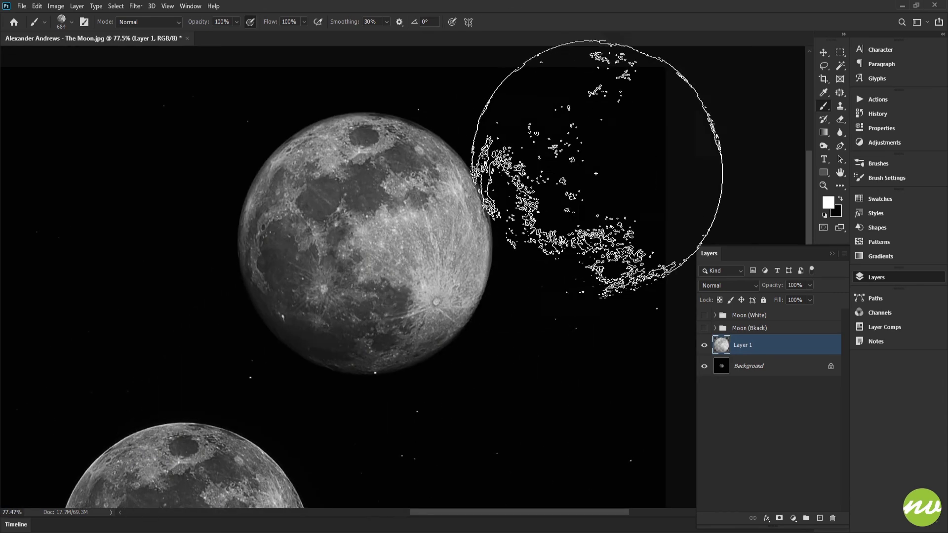
Step: Set the brush size to 254 px and stamp three small moons down the right side of the large stamped moon
right_click(615, 157)
left_click_drag(719, 184, 714, 183)
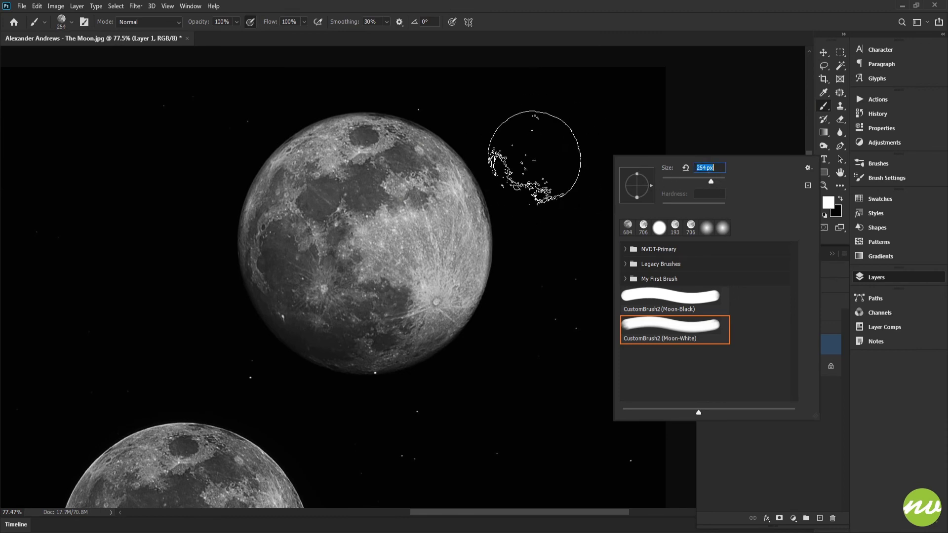
left_click(531, 157)
left_click(560, 286)
left_click_drag(557, 314, 587, 231)
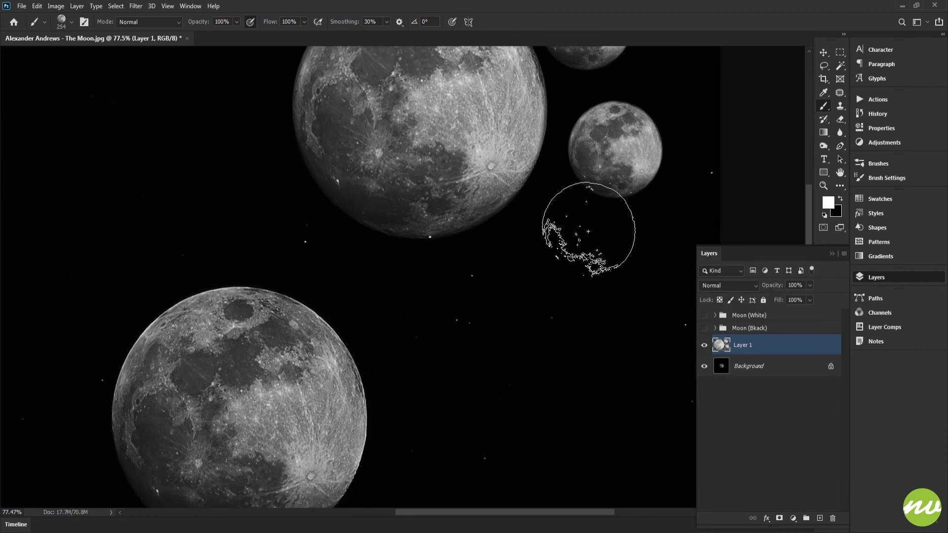
left_click(555, 264)
Step: Fit the image in view and shift the stamped moons on Layer 1 horizontally to the left
key("h")
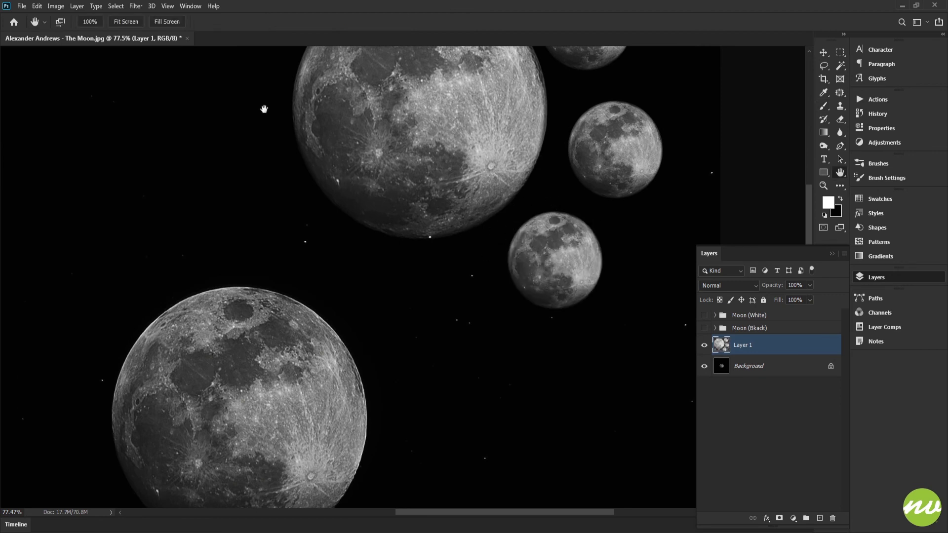
left_click(121, 21)
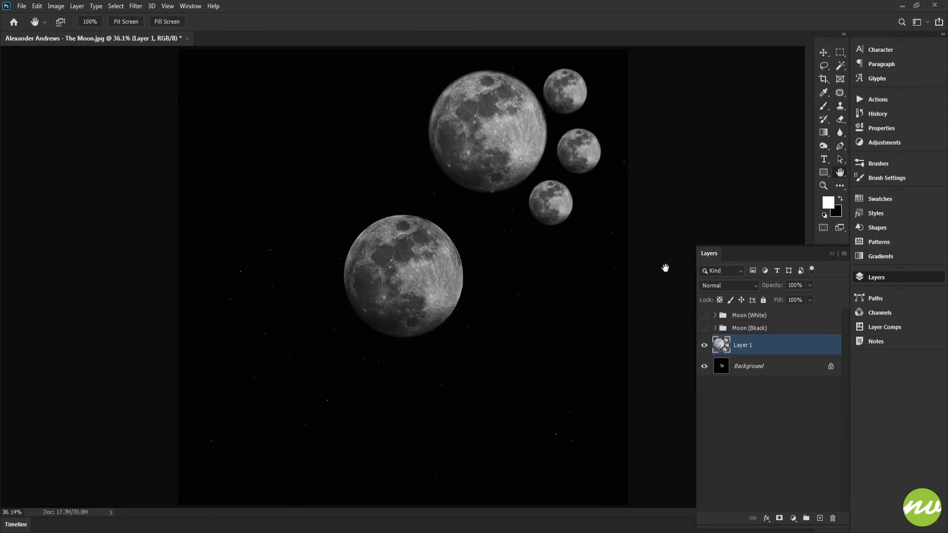
key("v")
left_click_drag(520, 132, 475, 132)
key("h")
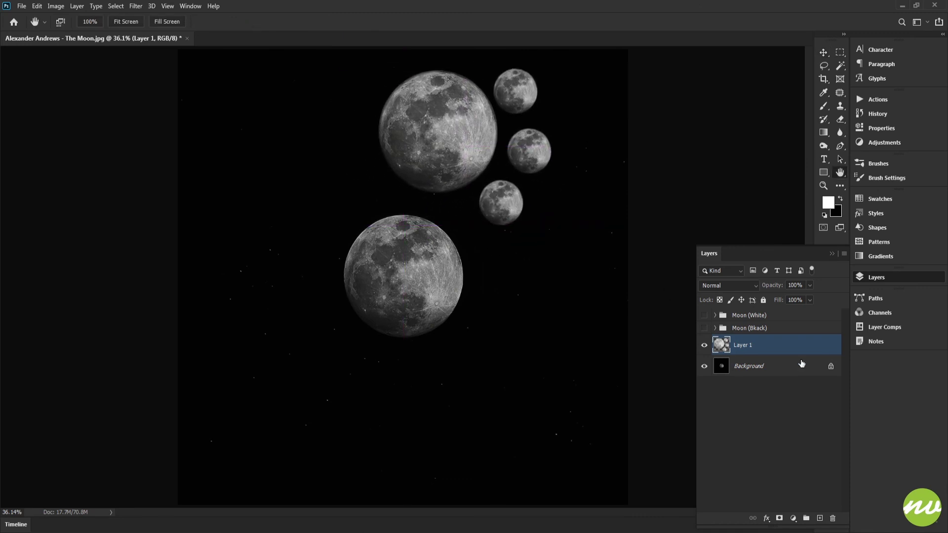
Step: Move Layer 1 into the Moon (White) group, then show the group with its Moon (For White) layer hidden
left_click_drag(742, 348, 745, 316)
left_click(704, 315)
left_click(716, 316)
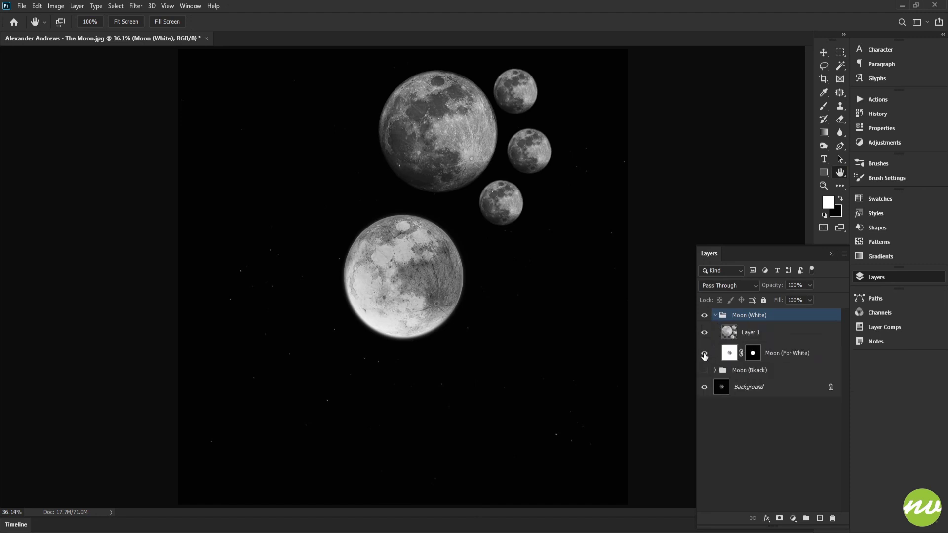
left_click(704, 354)
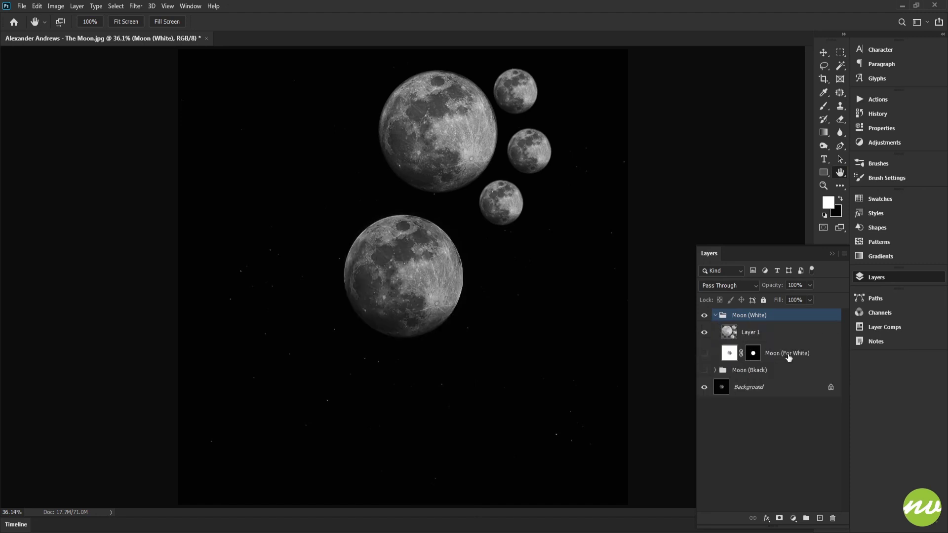
left_click(715, 316)
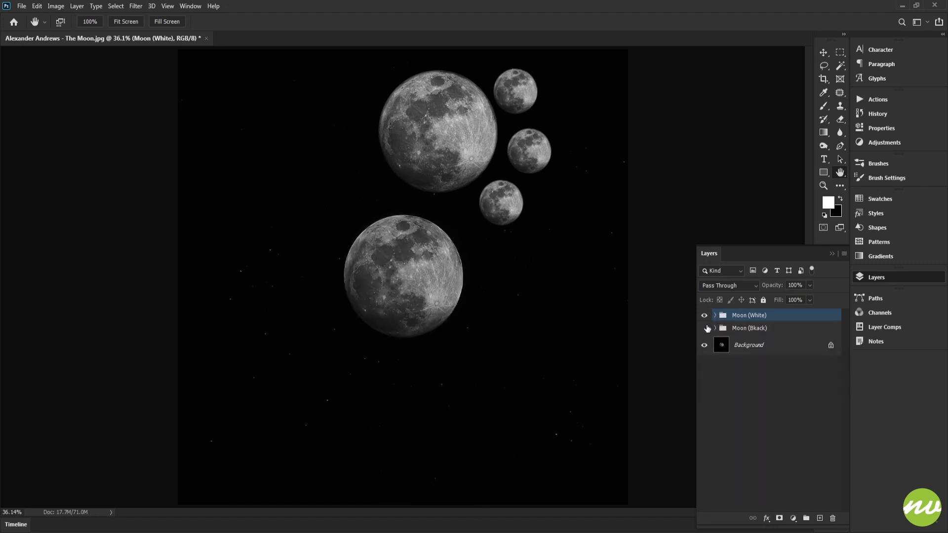
Step: Compare the black and white moon results by toggling the visibility of their two groups
left_click(705, 328)
left_click(704, 315)
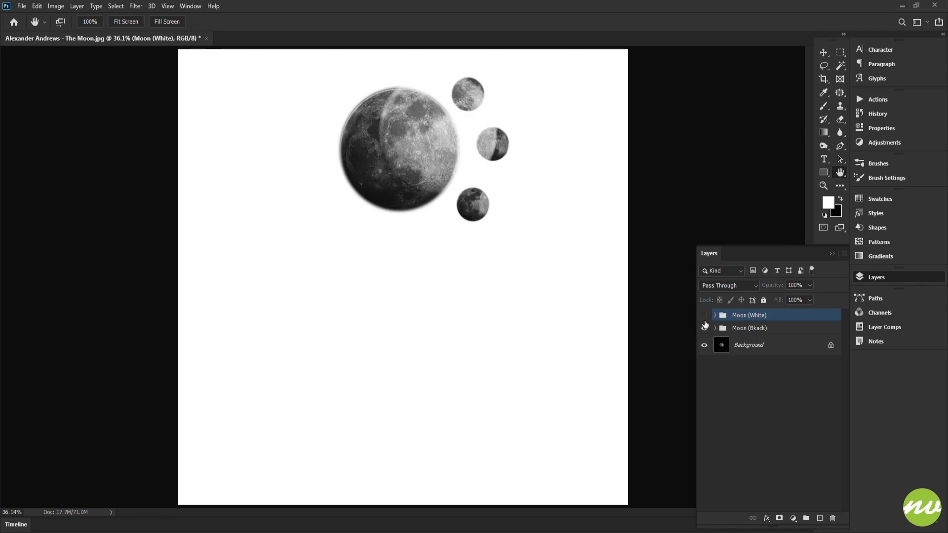
left_click(705, 329)
left_click(705, 316)
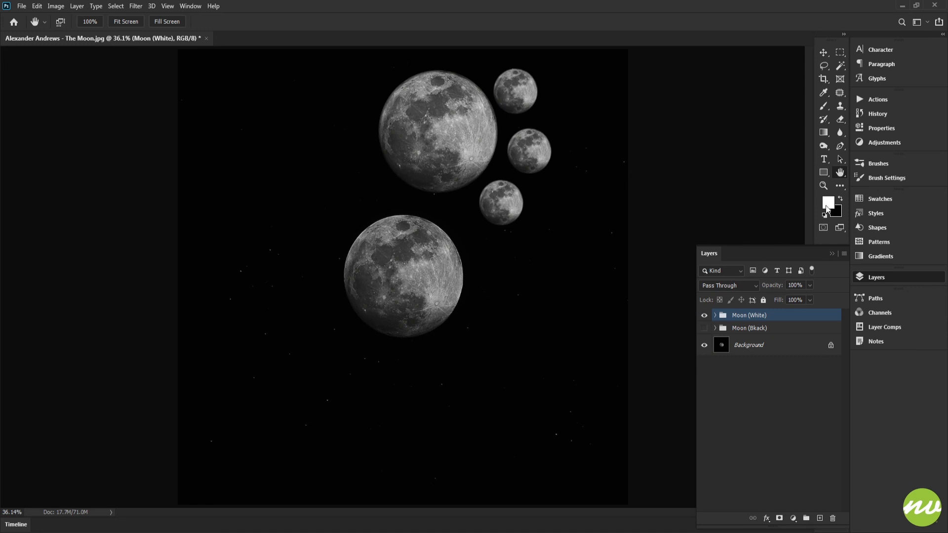
Step: Move the CustomBrush2 (Moon-Black) and CustomBrush2 (Moon-White) presets into the My First Brush group
left_click(882, 178)
left_click(878, 164)
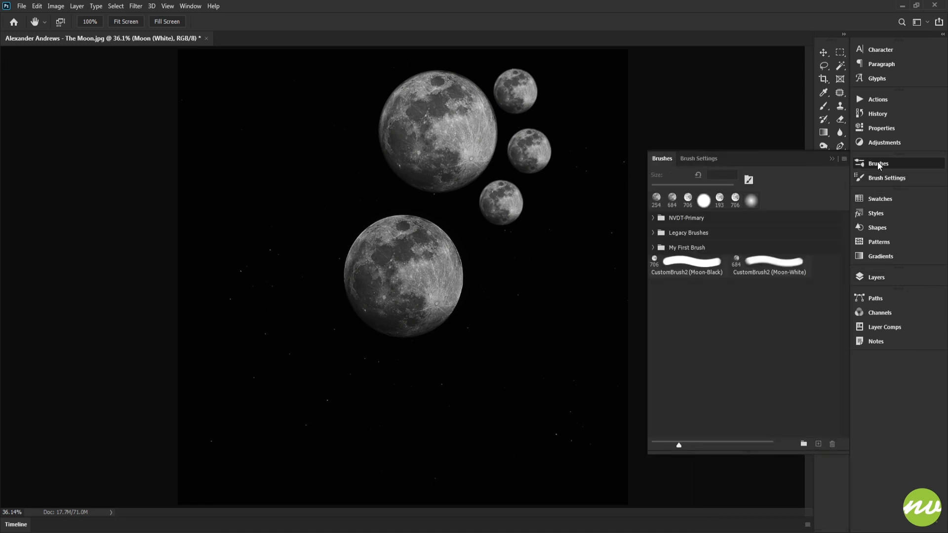
left_click(684, 269)
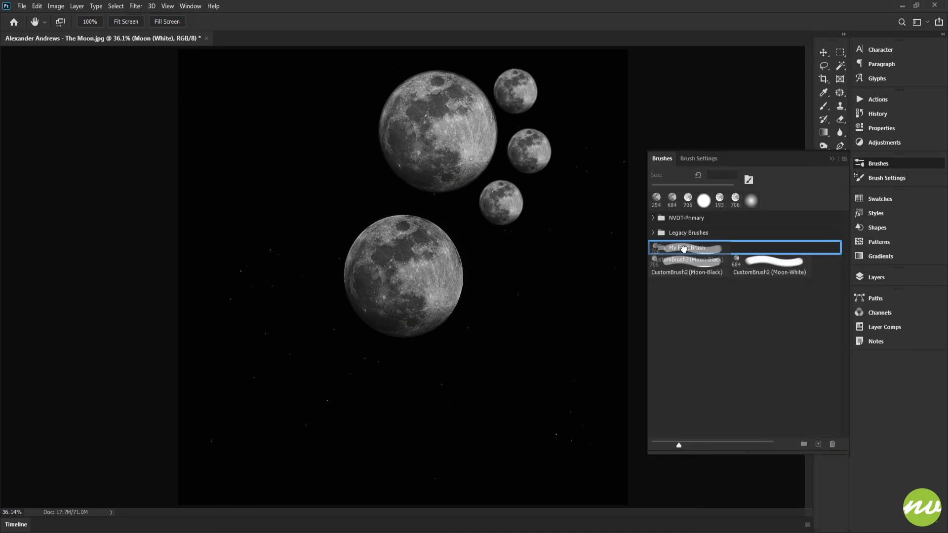
key("Delete")
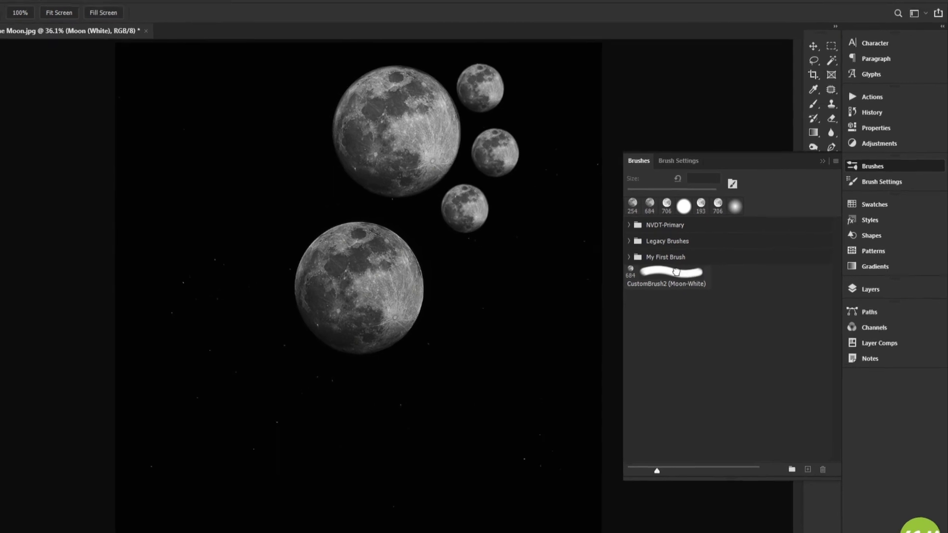
left_click_drag(676, 271, 671, 264)
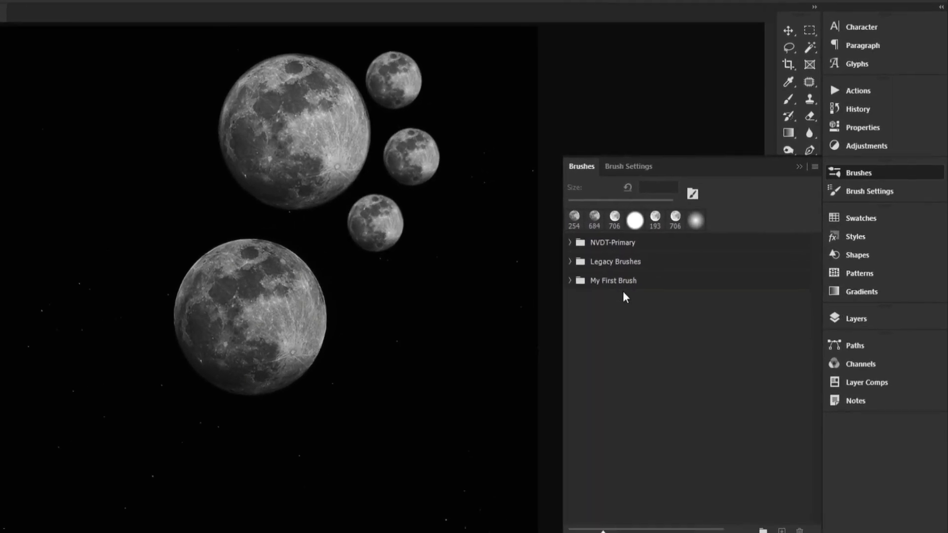
left_click(682, 262)
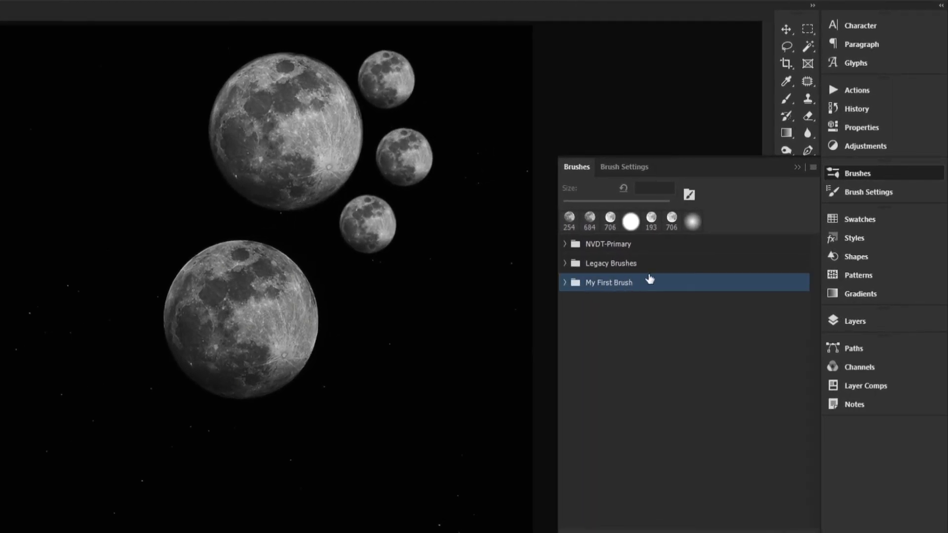
left_click(813, 168)
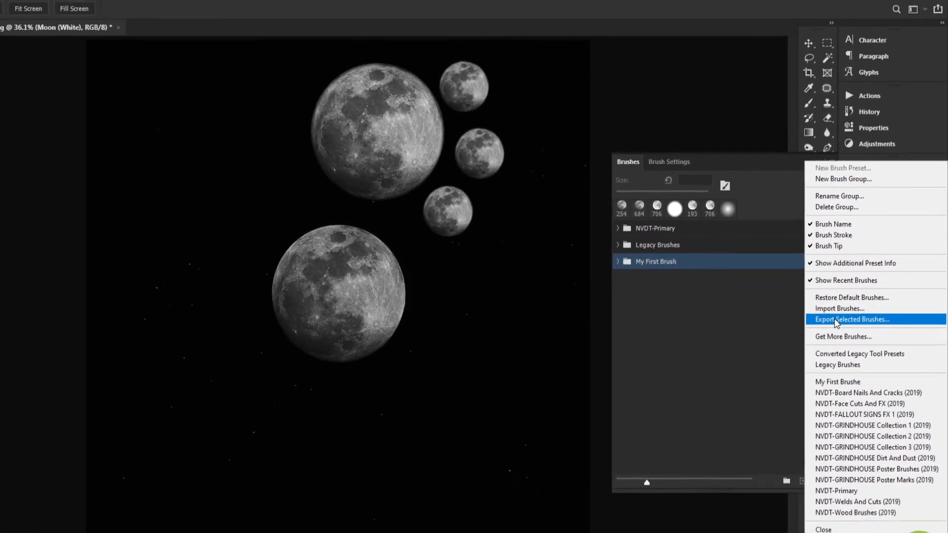
left_click(836, 349)
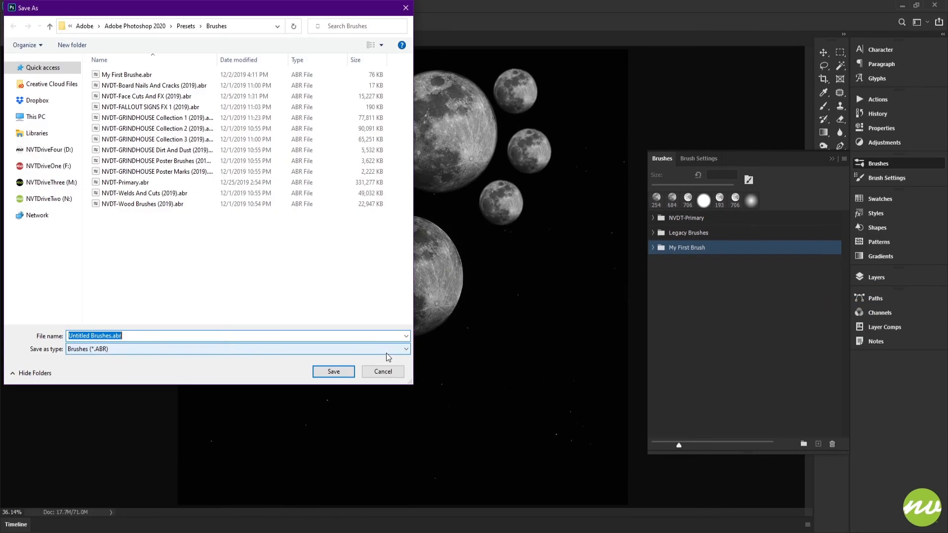
left_click(383, 372)
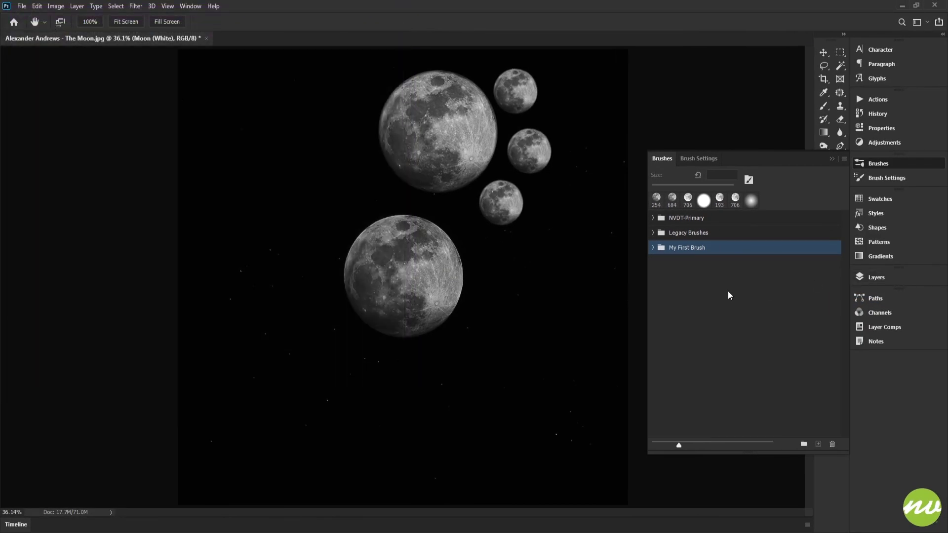
left_click(728, 291)
Step: Save the layered document as the Photoshop file CustomBrush2 in the Workfiles folder, with layers and maximized compatibility
left_click(885, 282)
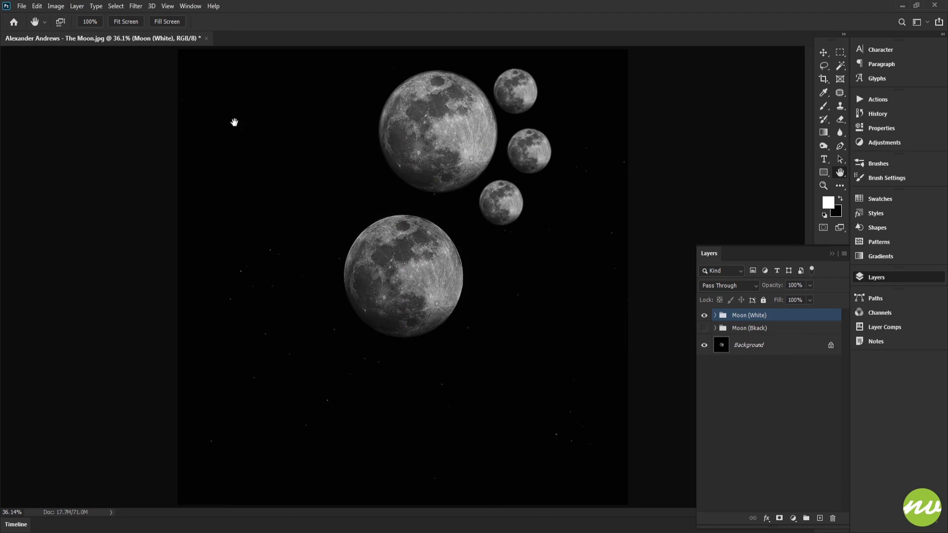
left_click(22, 6)
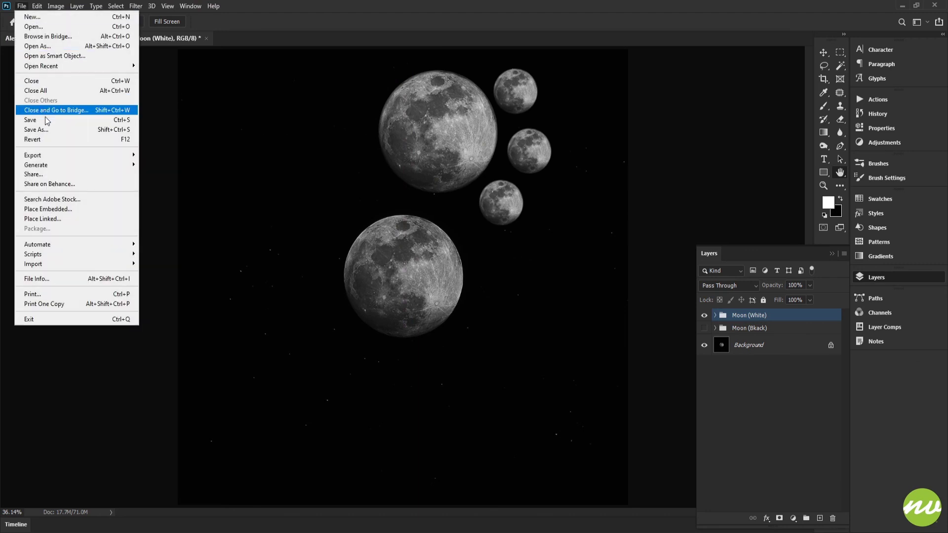
left_click(45, 130)
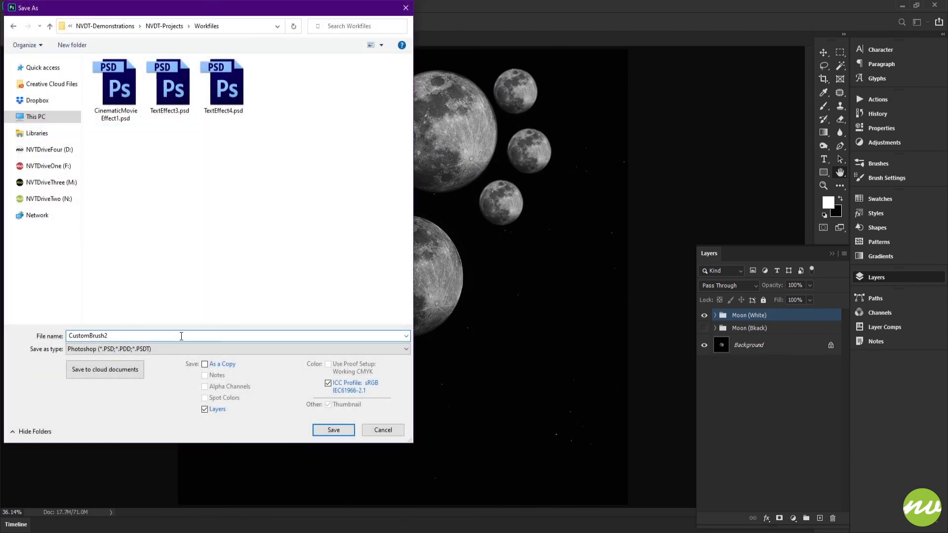
left_click(333, 430)
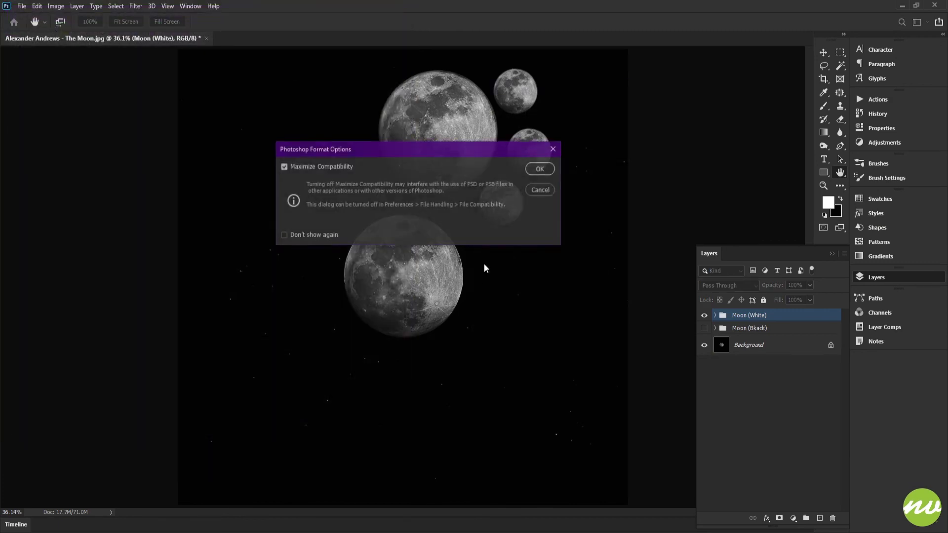
left_click(542, 170)
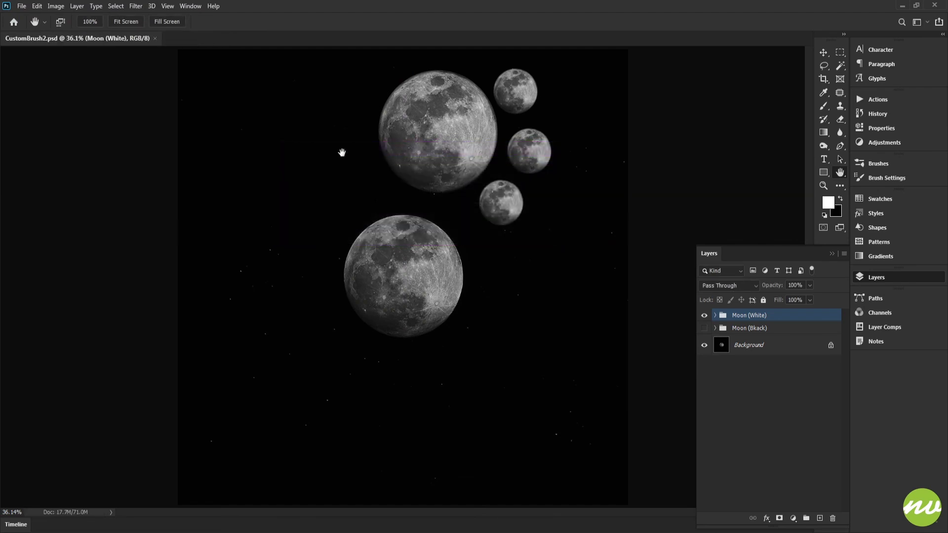
Step: Save a JPEG copy named CustomBrush2.jpg in the Previews folder, and hide the interface panels to show the image alone
left_click(23, 7)
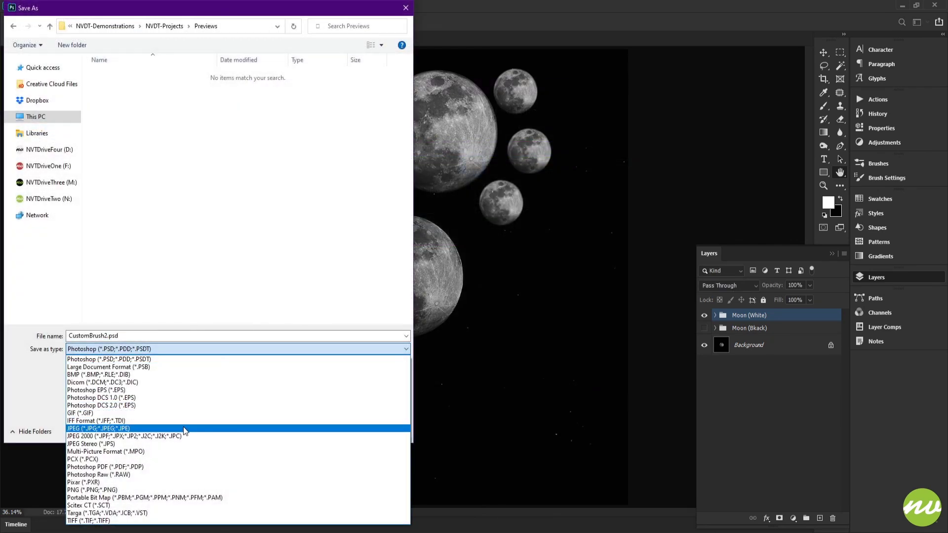
left_click(183, 427)
left_click(333, 430)
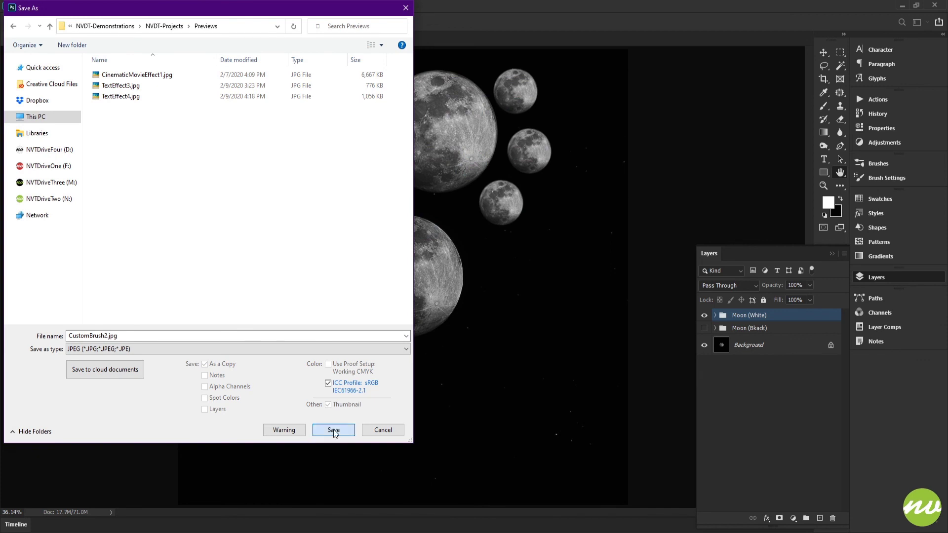
left_click(509, 142)
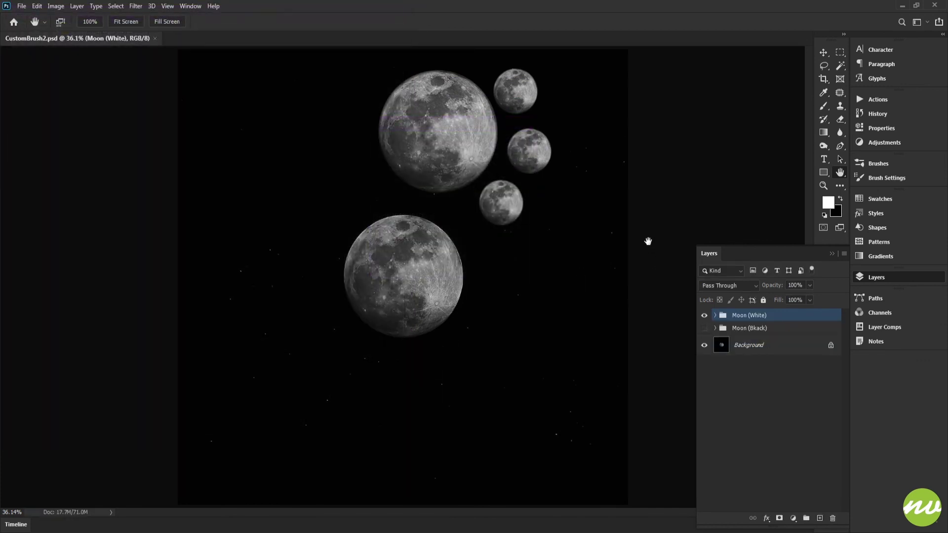
key("Tab")
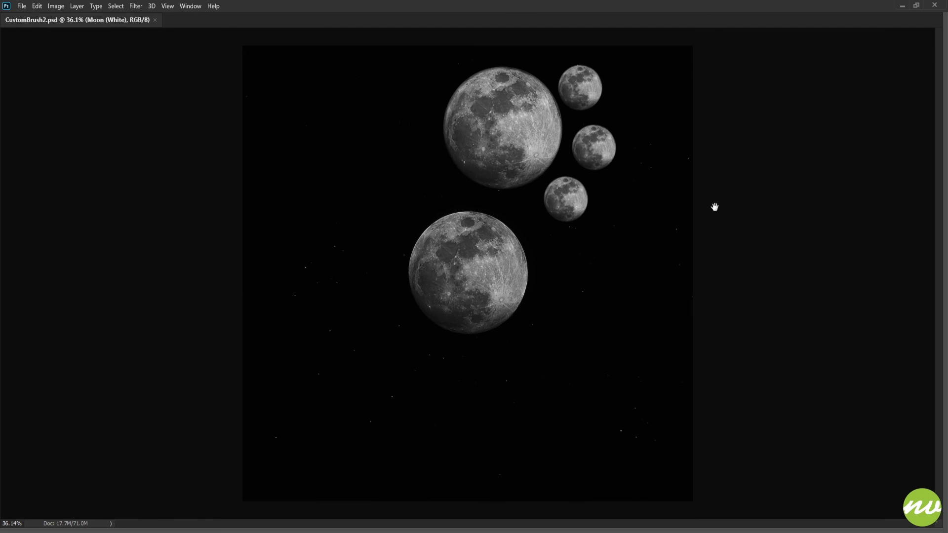